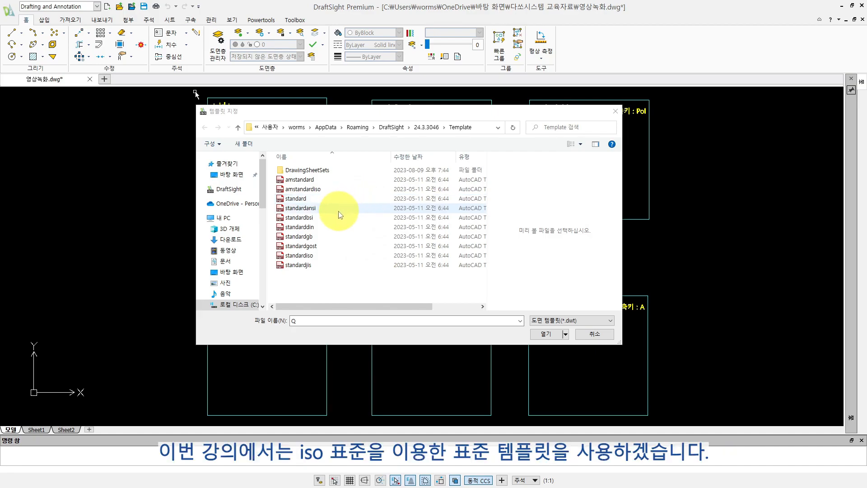
# Step: Create a new drawing from the standardiso template and close it to return to the 영상녹화.dwg practice drawing
pyautogui.click(313, 256)
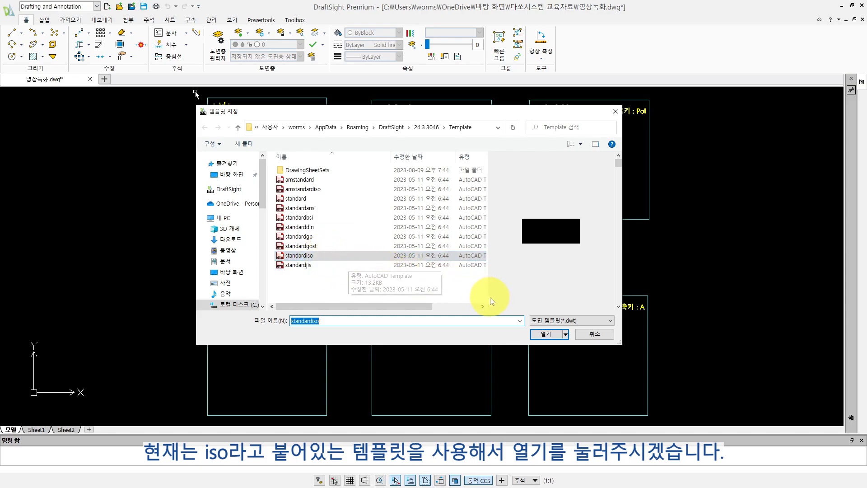
pyautogui.click(544, 334)
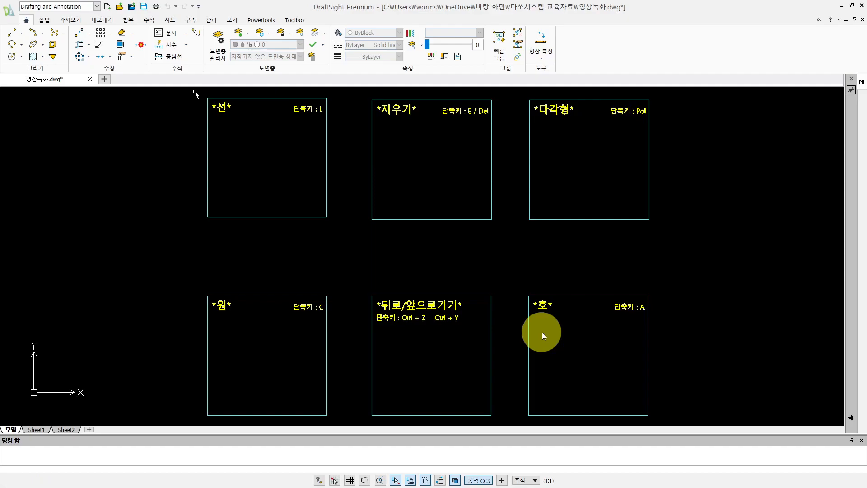
pyautogui.write('W')
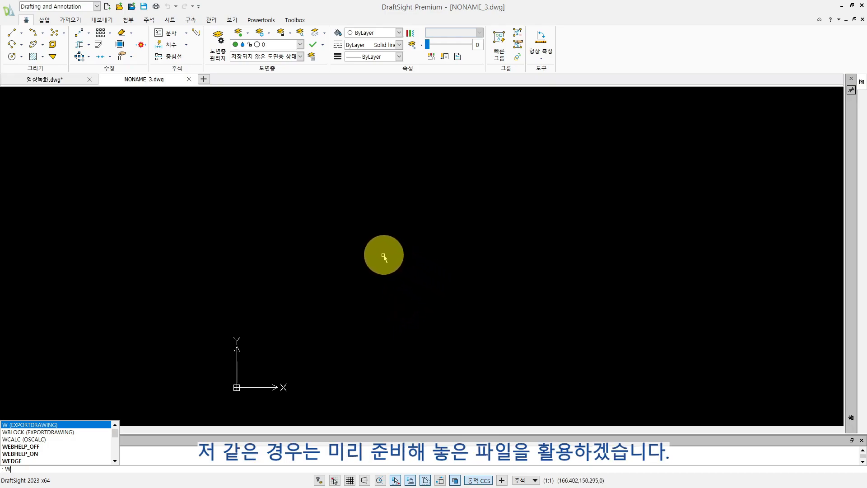
pyautogui.click(189, 80)
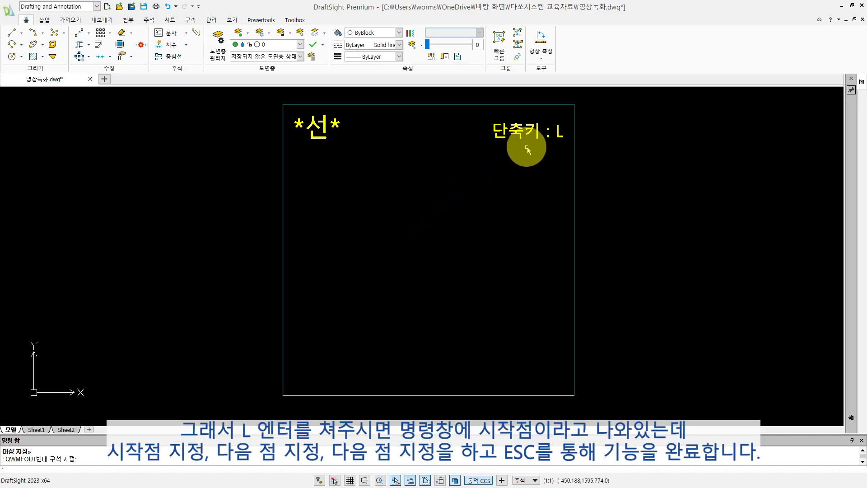
# Step: Draw two connected line segments forming a V in the upper half of the *선* practice frame
pyautogui.click(423, 245)
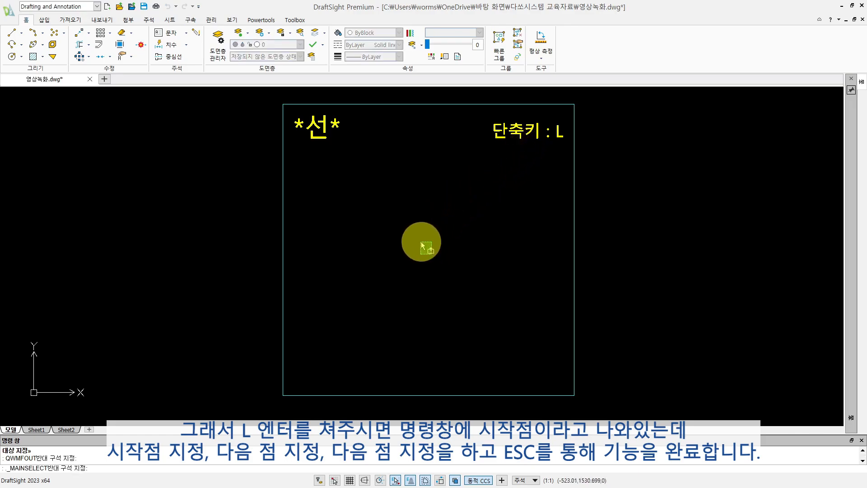
pyautogui.click(420, 241)
pyautogui.write('l')
pyautogui.press('Return')
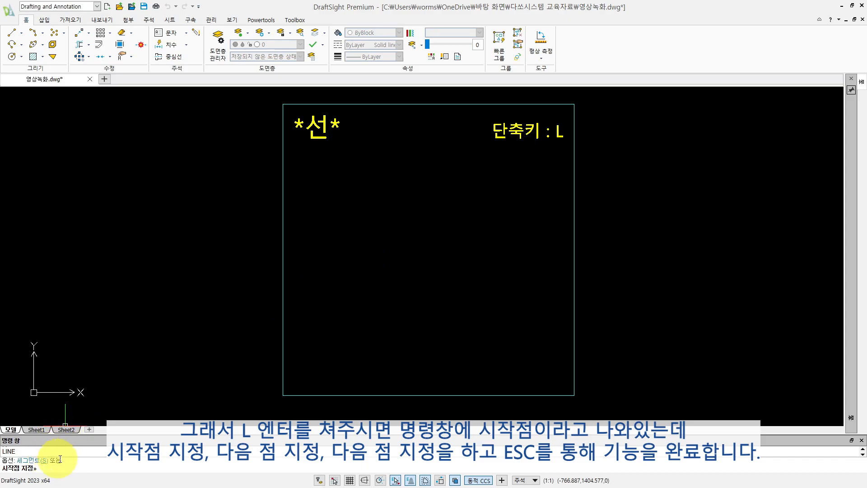
pyautogui.click(350, 198)
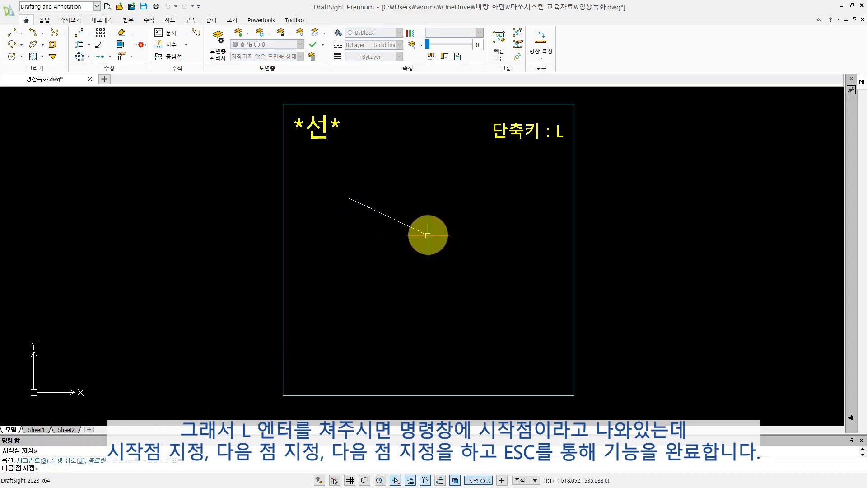
pyautogui.click(428, 235)
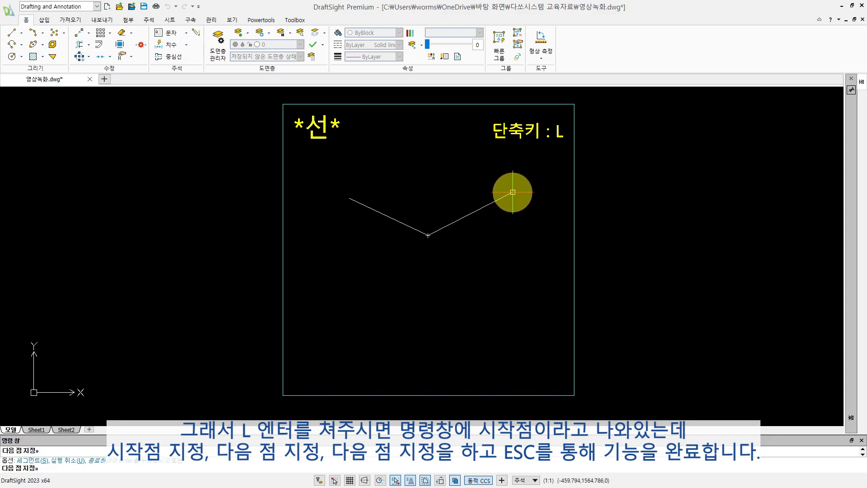
pyautogui.click(511, 193)
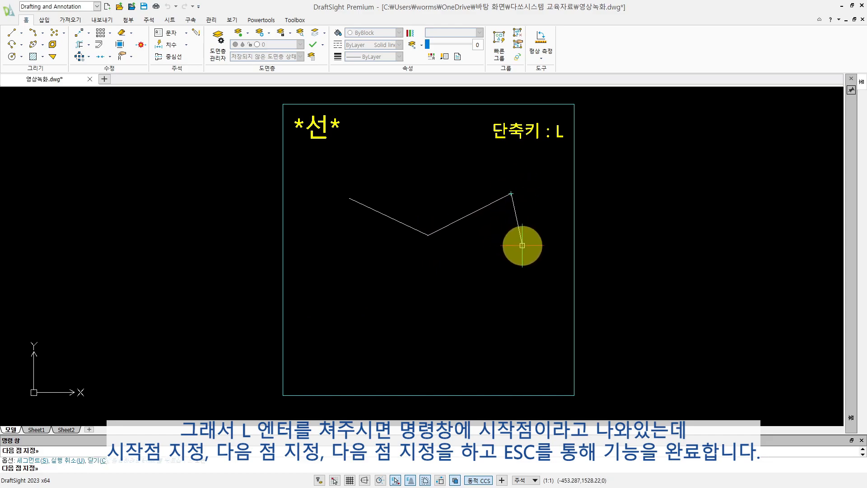
pyautogui.press('Escape')
pyautogui.press('Escape')
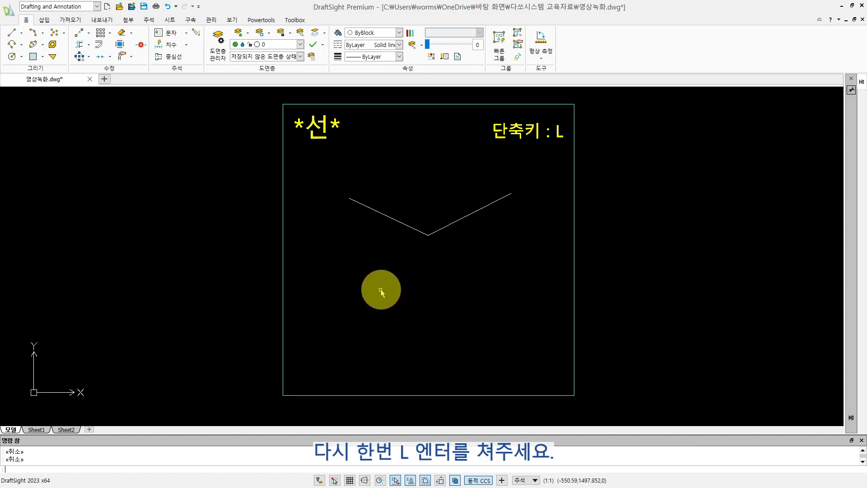
# Step: With Ortho on, draw an L-shaped line below the V, 50 mm downward and 100 mm to the right
pyautogui.write('l')
pyautogui.press('Return')
pyautogui.write('W')
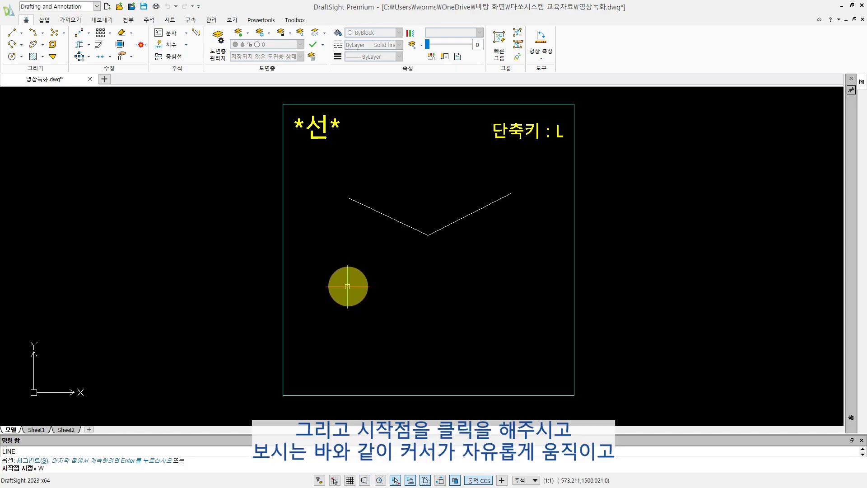
pyautogui.click(348, 294)
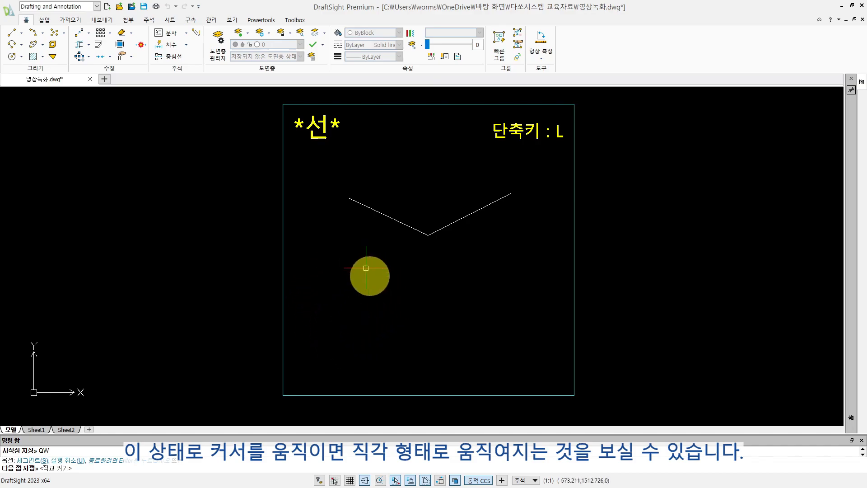
pyautogui.press('F8')
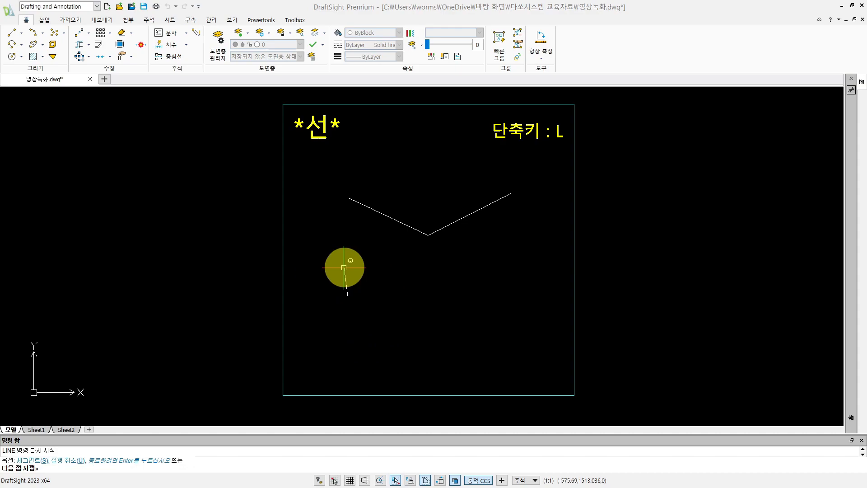
pyautogui.press('F8')
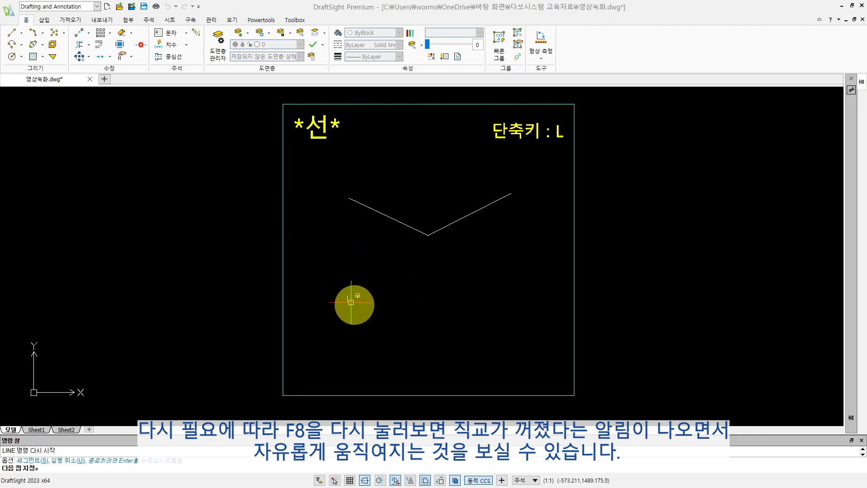
pyautogui.press('F8')
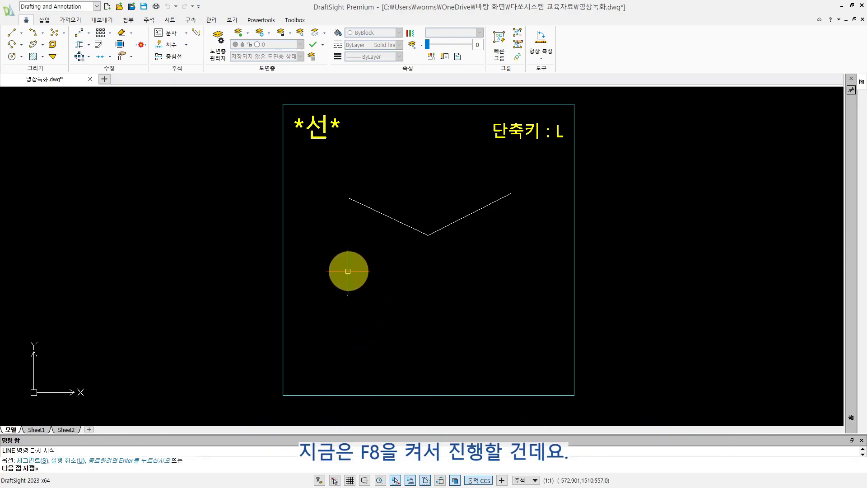
pyautogui.press('F8')
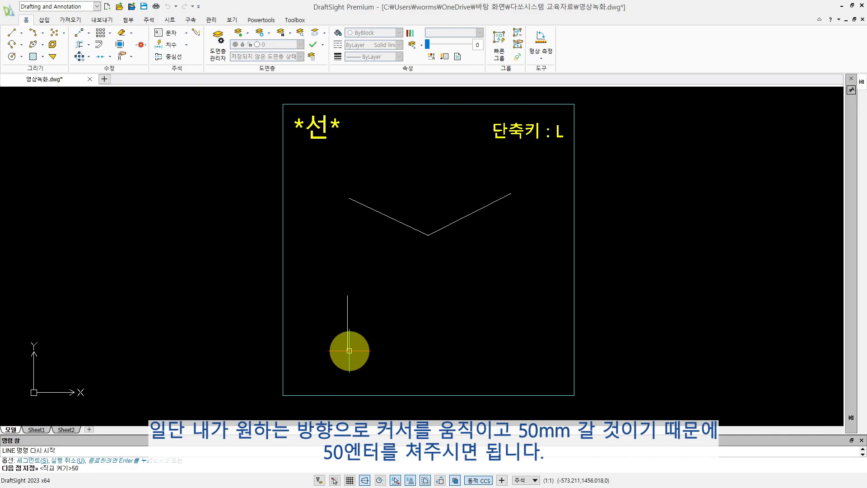
pyautogui.write('50')
pyautogui.press('Return')
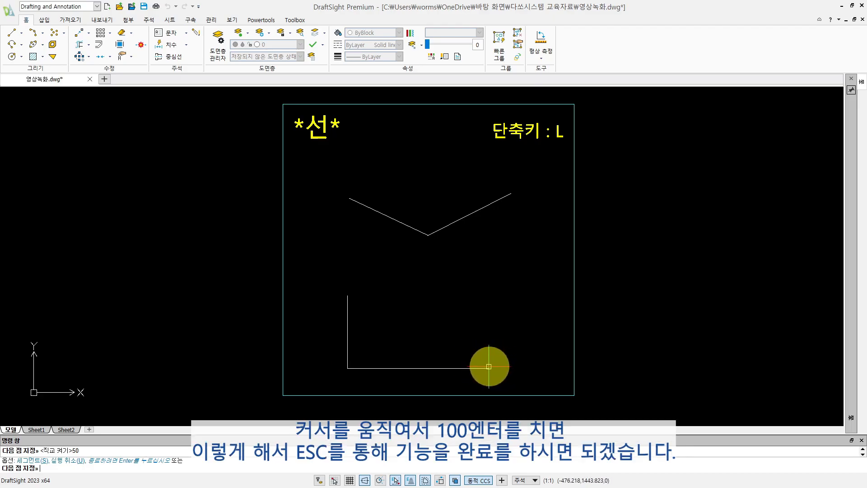
pyautogui.press('Return')
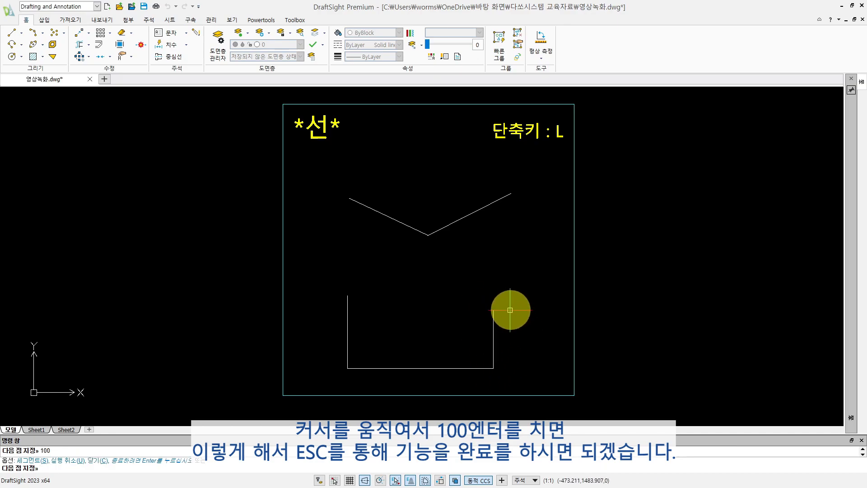
pyautogui.press('Escape')
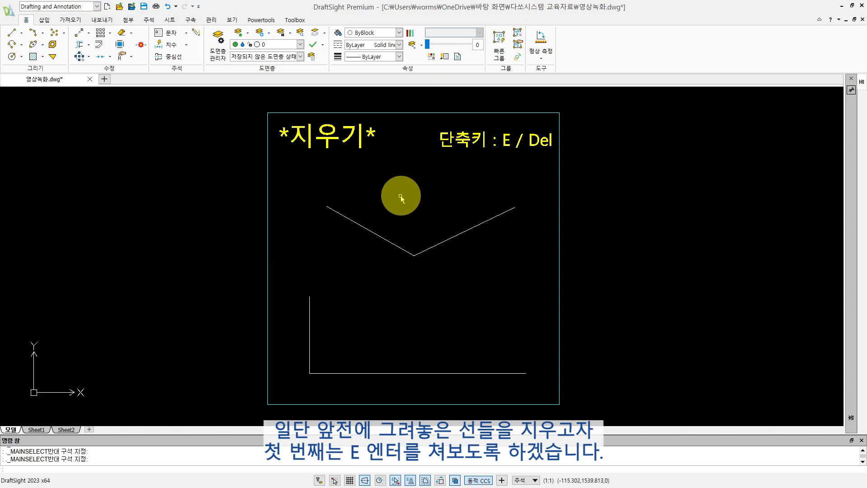
# Step: Erase the left leg of the V in the *지우기* frame with the Delete command
pyautogui.write('e')
pyautogui.press('Return')
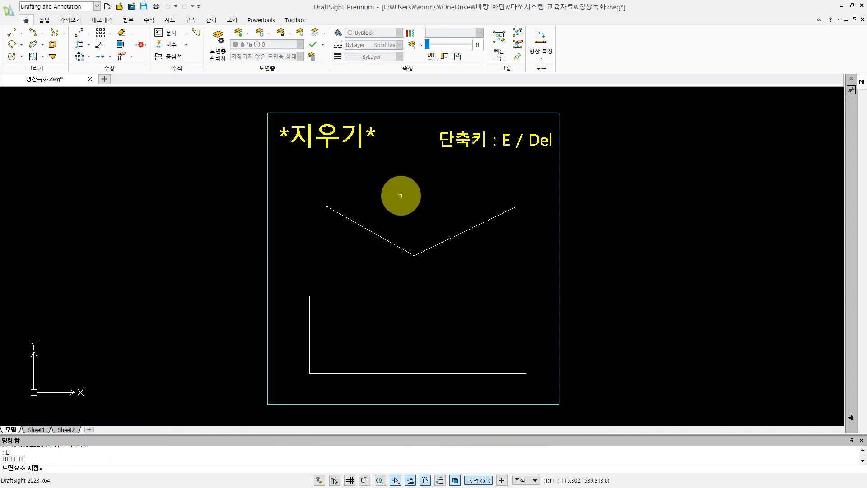
pyautogui.write('W')
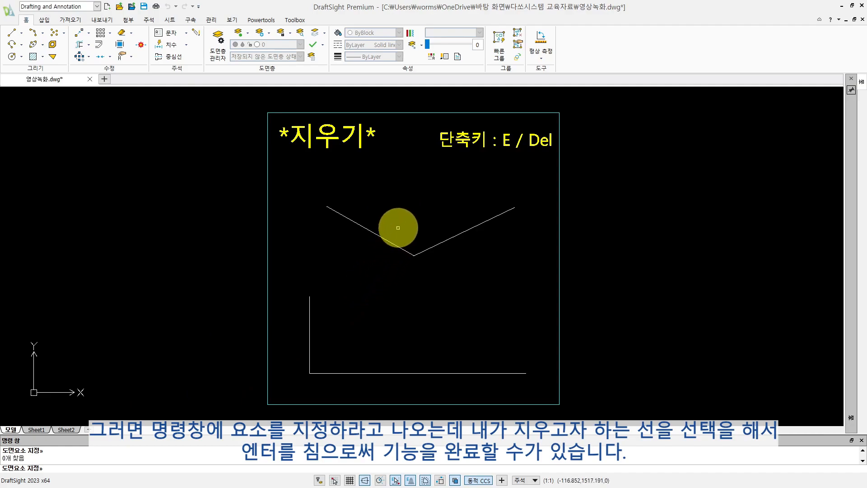
pyautogui.click(378, 238)
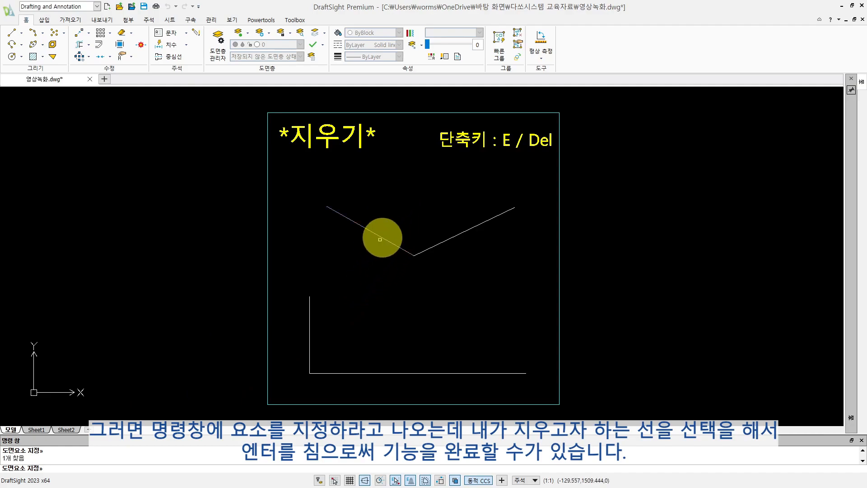
pyautogui.press('Return')
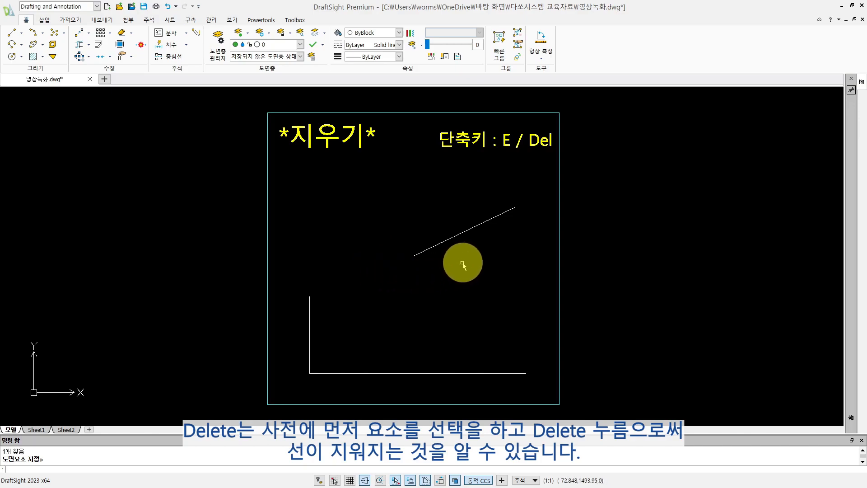
# Step: Select the remaining slanted line in the *지우기* frame and delete it
pyautogui.click(475, 255)
pyautogui.click(446, 220)
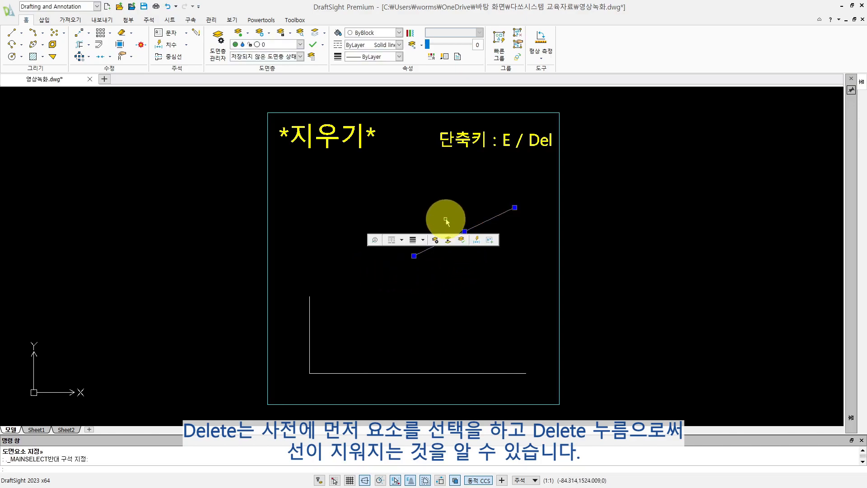
pyautogui.press('Delete')
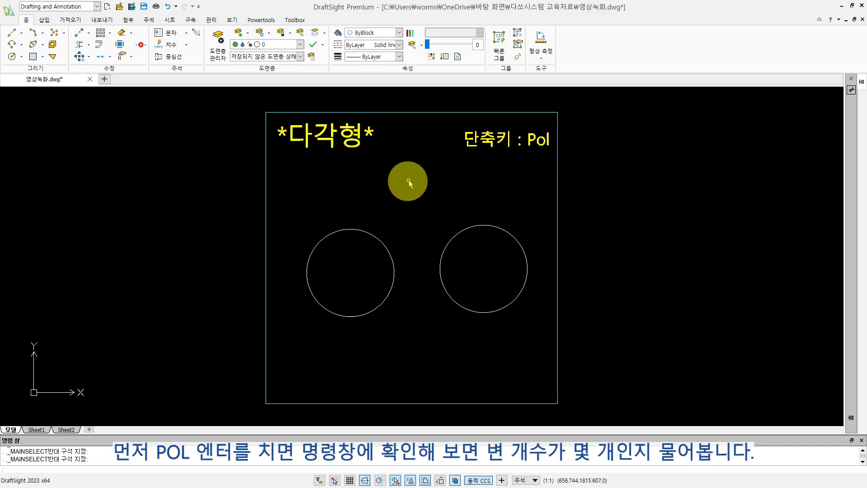
# Step: Draw a 6-sided polygon from the left circle's center, using the corner (CO) distance option out to the circle's right quadrant
pyautogui.write('ol')
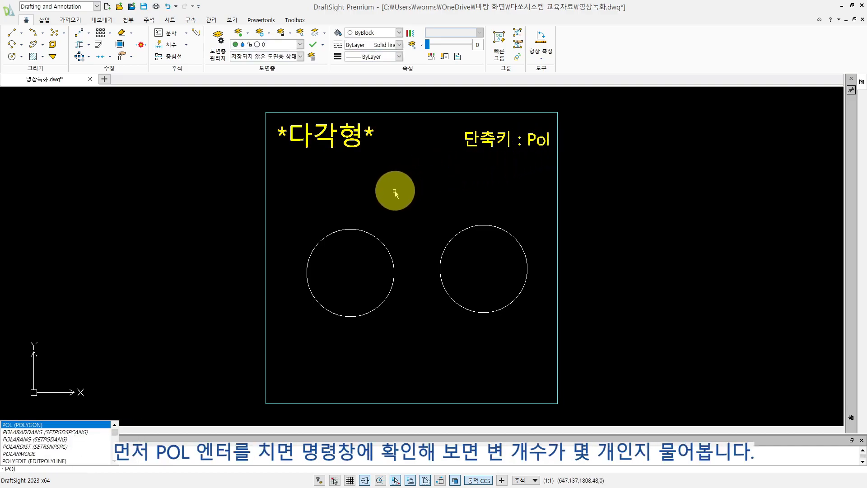
pyautogui.press('Return')
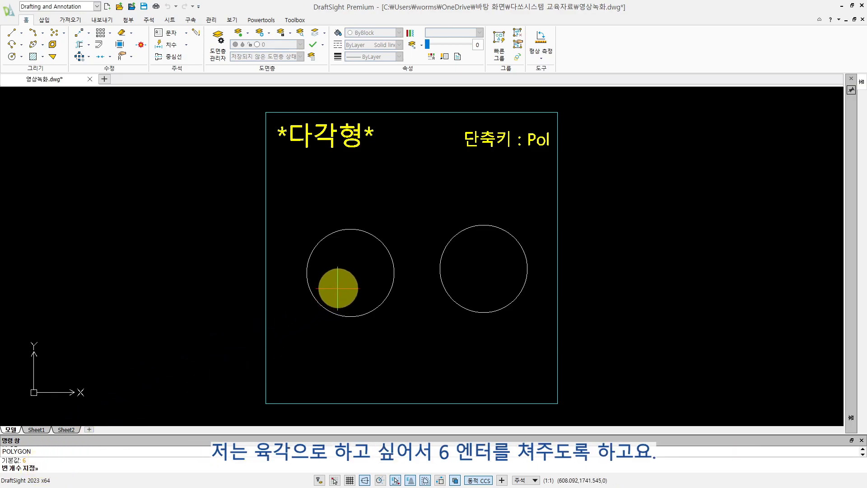
pyautogui.press('Return')
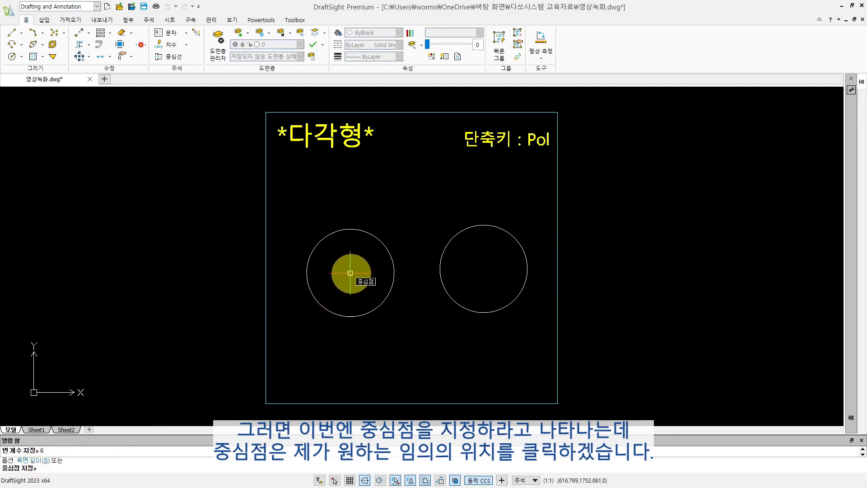
pyautogui.click(350, 273)
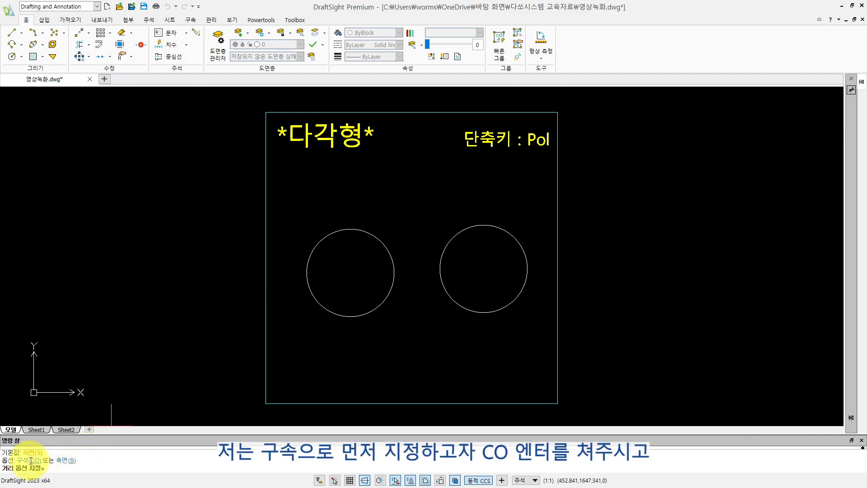
pyautogui.write('co')
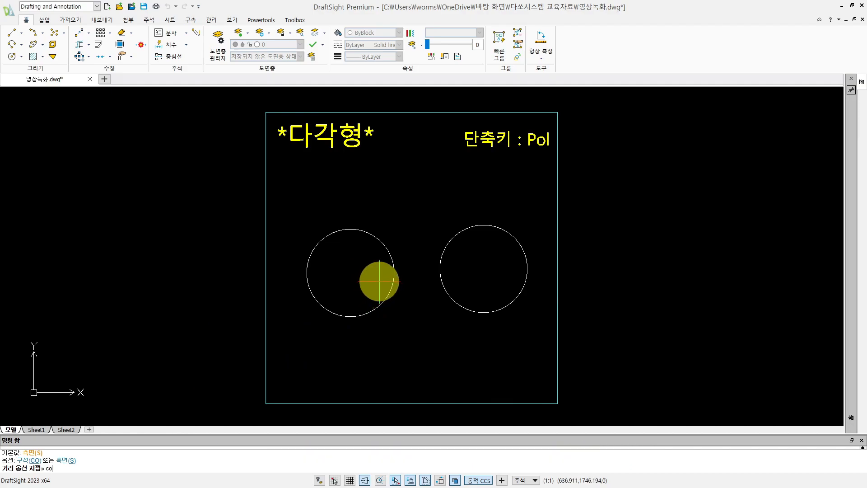
pyautogui.press('Return')
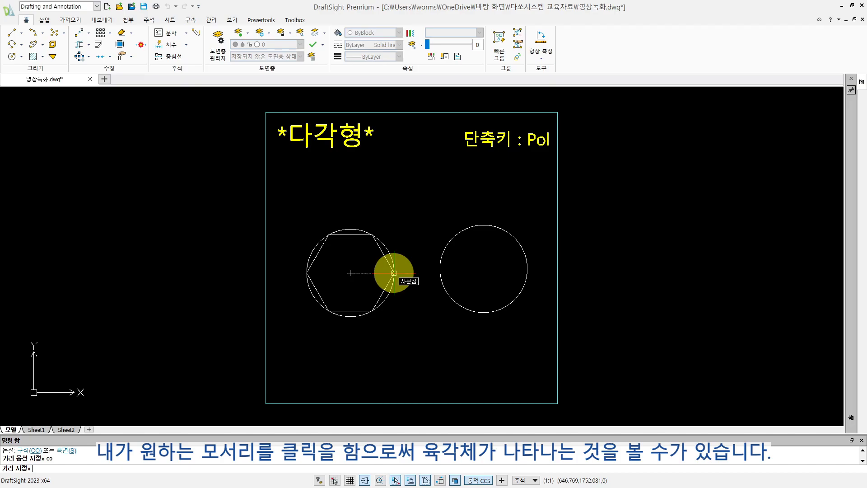
pyautogui.click(394, 273)
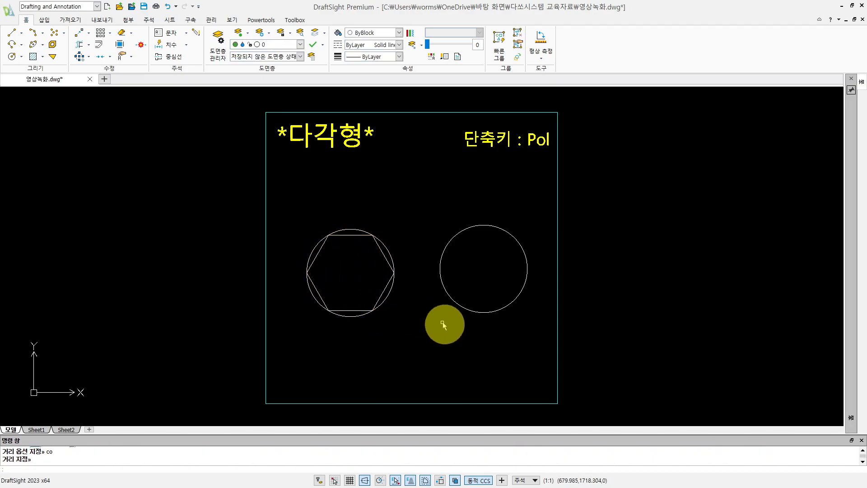
pyautogui.click(457, 350)
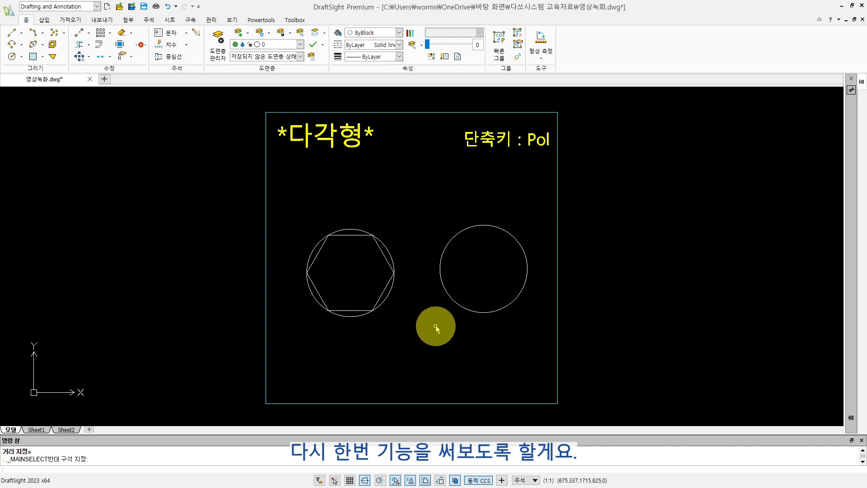
# Step: Draw a 6-sided polygon from the right circle's center, using the side (S) distance option out to the circle's right quadrant
pyautogui.write('p')
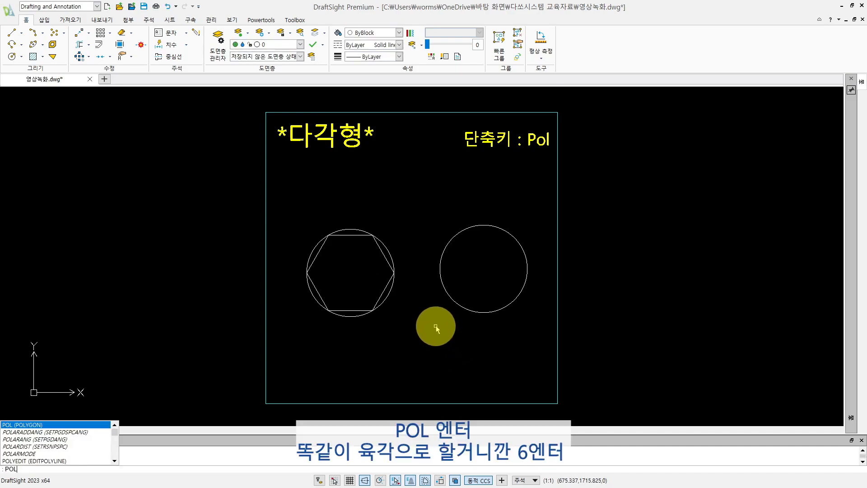
pyautogui.press('Return')
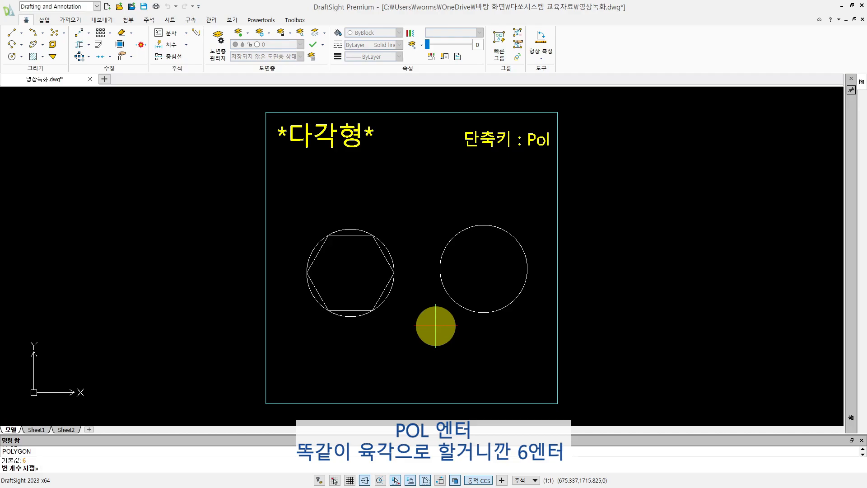
pyautogui.press('Return')
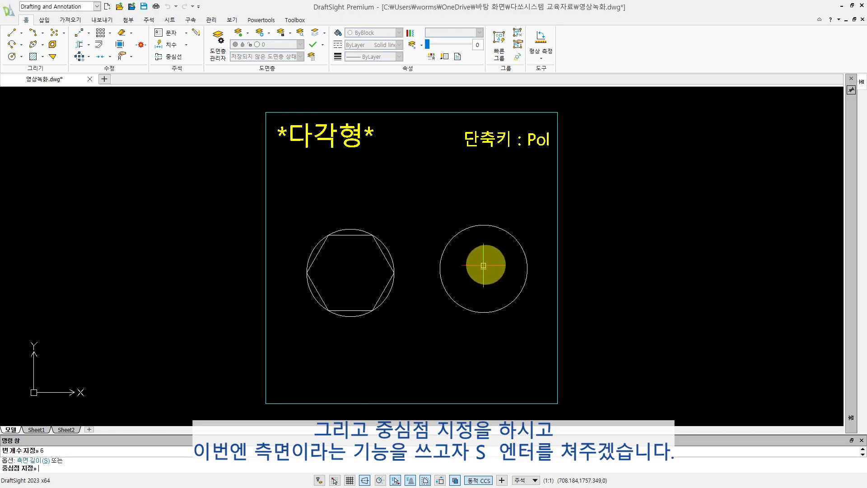
pyautogui.click(483, 266)
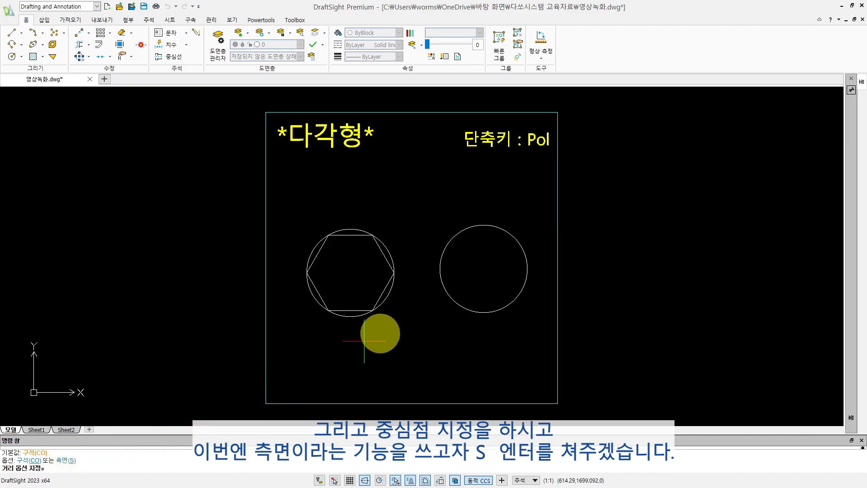
pyautogui.write('s')
pyautogui.press('Return')
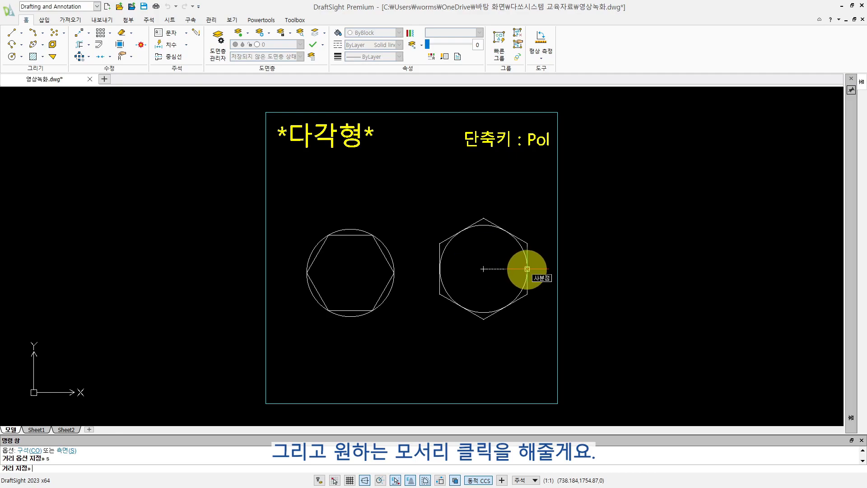
pyautogui.click(527, 269)
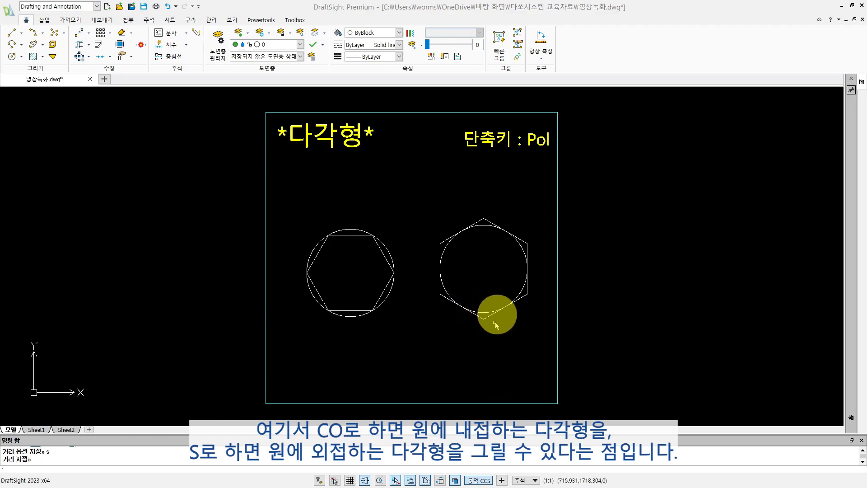
pyautogui.click(426, 267)
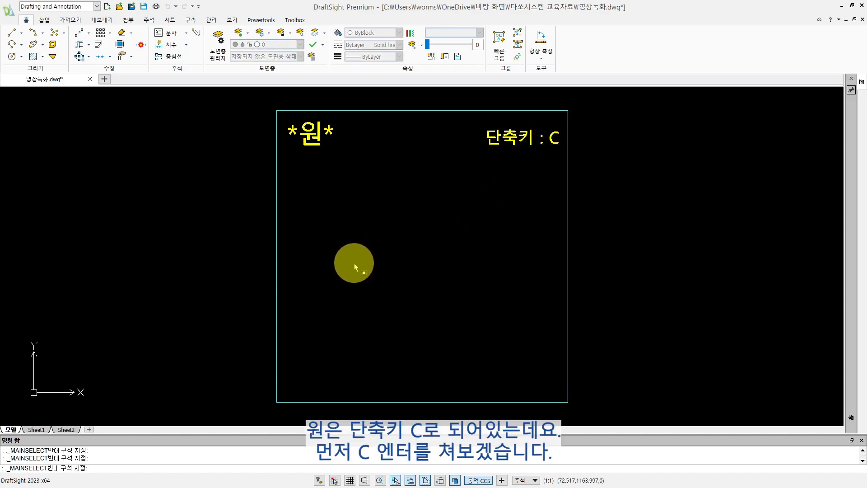
# Step: Draw a circle with radius 30 in the left half of the *원* frame
pyautogui.write('c')
pyautogui.press('Return')
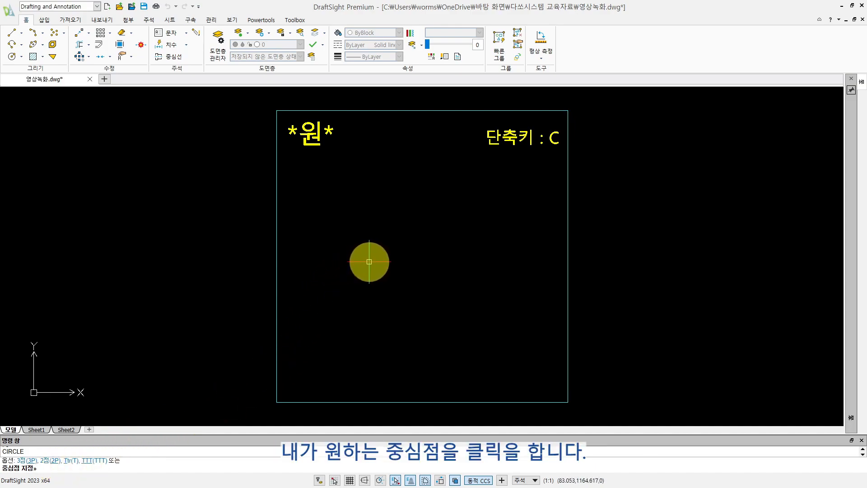
pyautogui.click(369, 260)
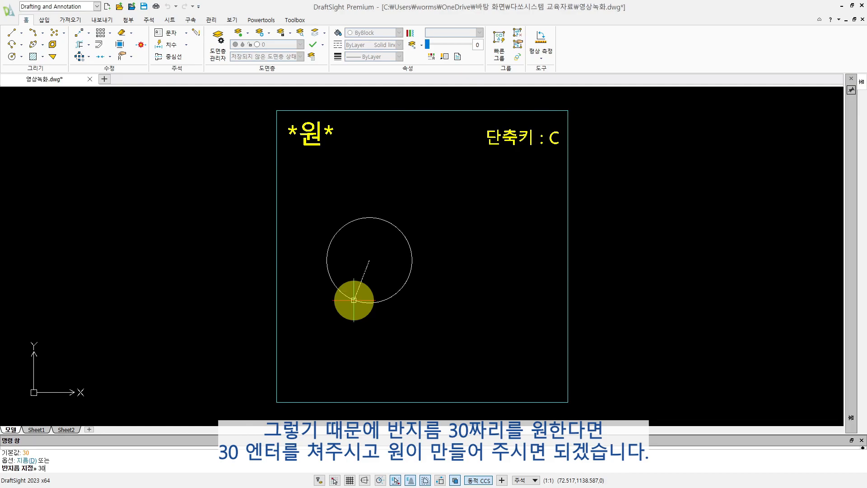
pyautogui.press('Return')
# Step: Draw a circle with diameter 30 to the right of the radius-30 circle, using the diameter (D) option
pyautogui.click(493, 264)
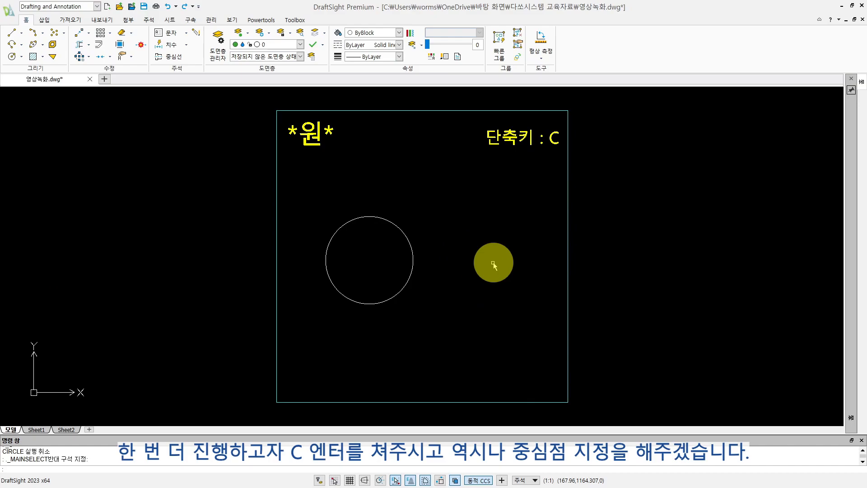
pyautogui.write('c')
pyautogui.press('Return')
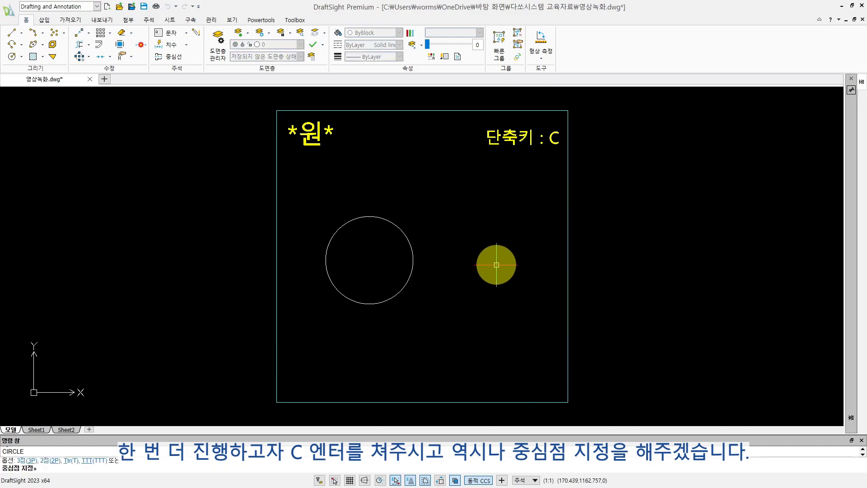
pyautogui.click(496, 264)
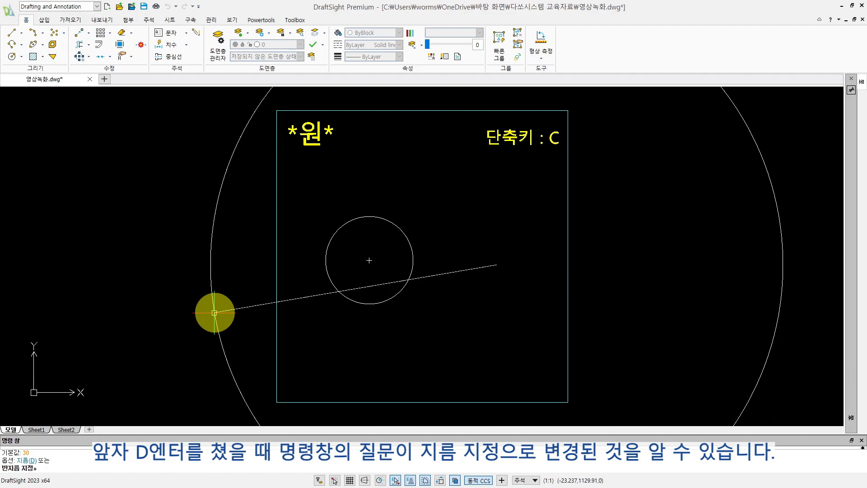
pyautogui.press('Return')
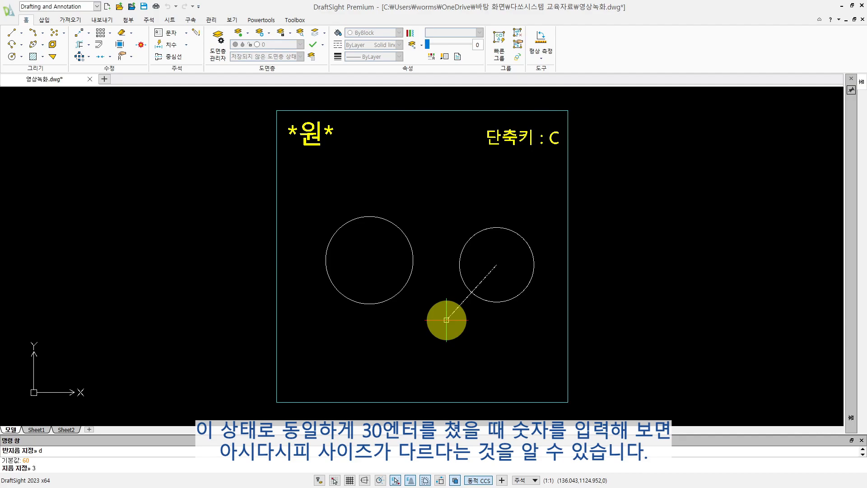
pyautogui.press('Return')
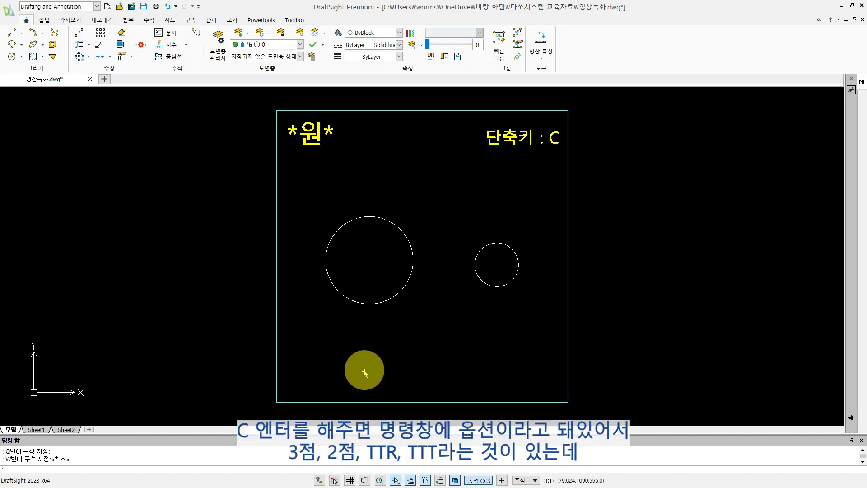
# Step: Draw a three-point (3P) circle below the radius-30 circle, near the frame's lower-left corner
pyautogui.write('c')
pyautogui.press('Return')
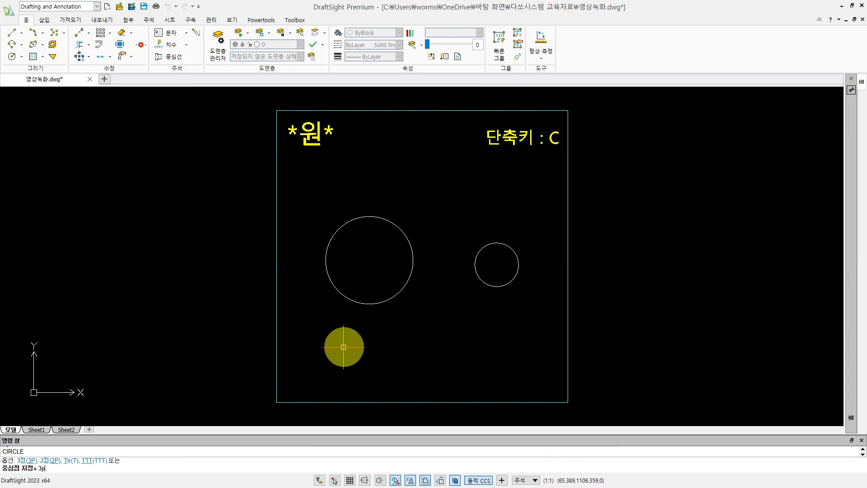
pyautogui.press('Return')
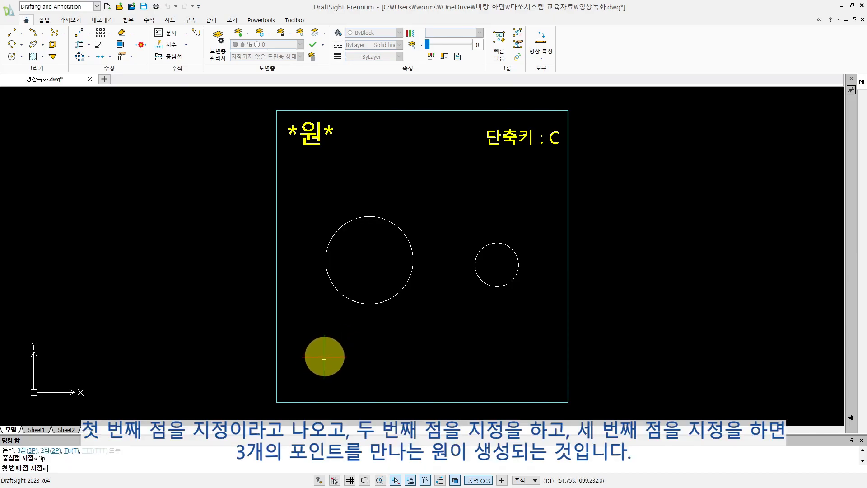
pyautogui.click(337, 356)
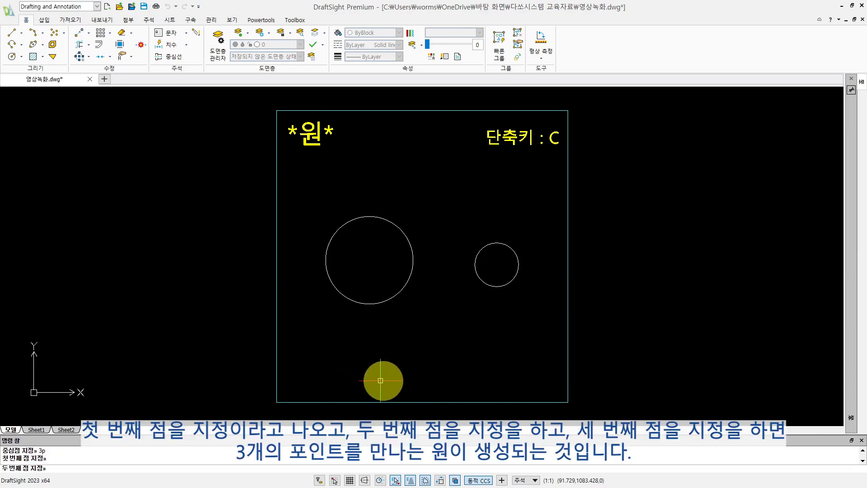
pyautogui.click(386, 382)
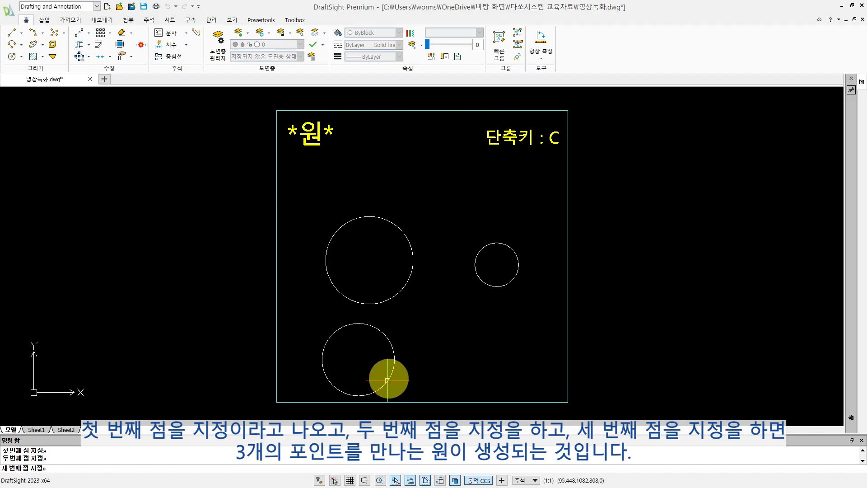
pyautogui.click(380, 333)
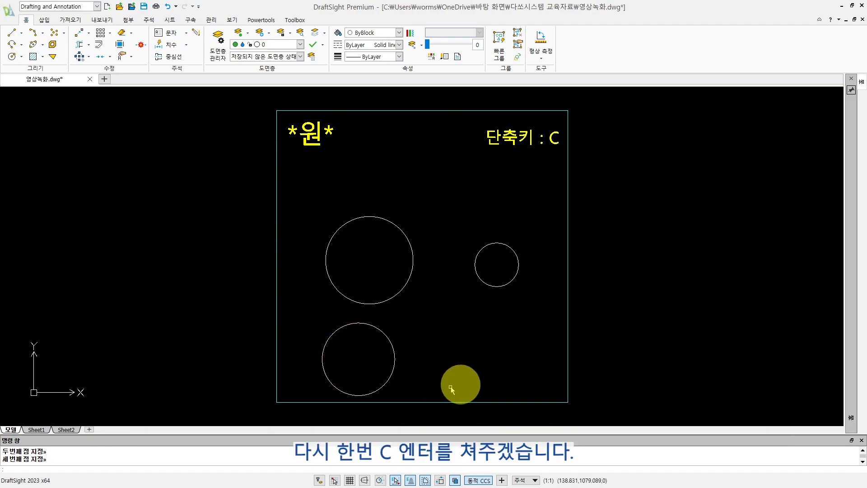
# Step: Draw a two-point (2P) circle about 40 in diameter below the 30-diameter circle, with its two points placed horizontally
pyautogui.write('c')
pyautogui.press('Return')
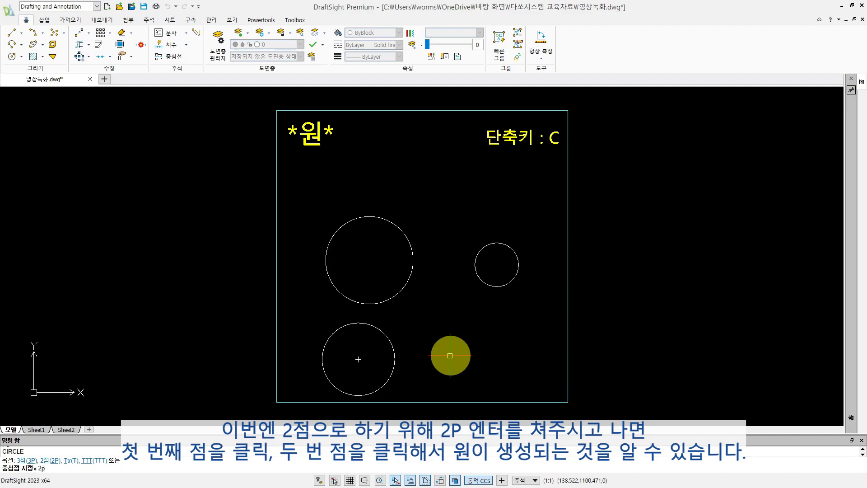
pyautogui.write('2p')
pyautogui.press('Return')
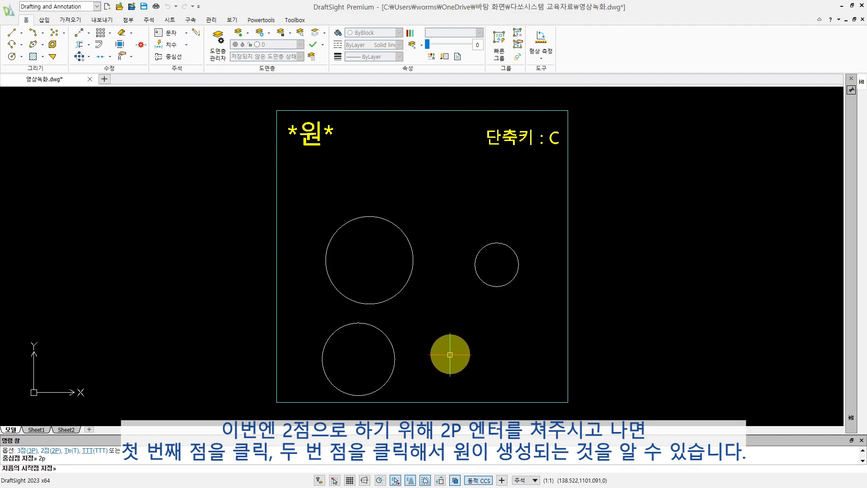
pyautogui.click(451, 355)
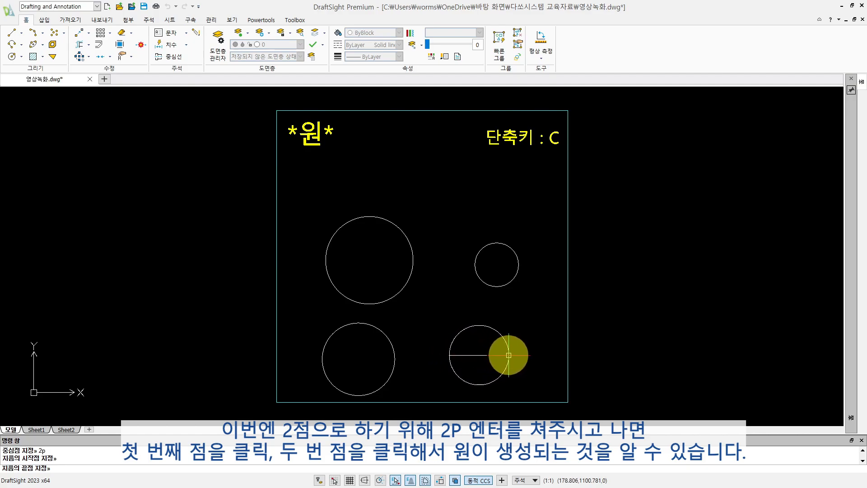
pyautogui.click(508, 354)
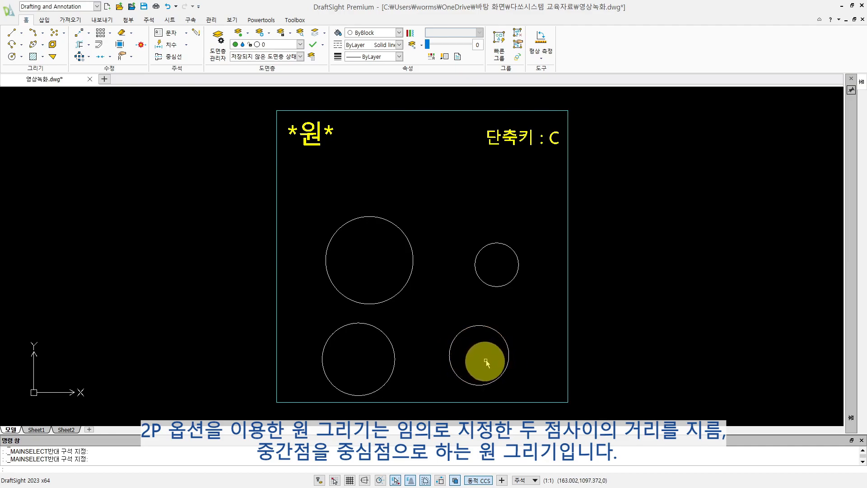
pyautogui.press('Delete')
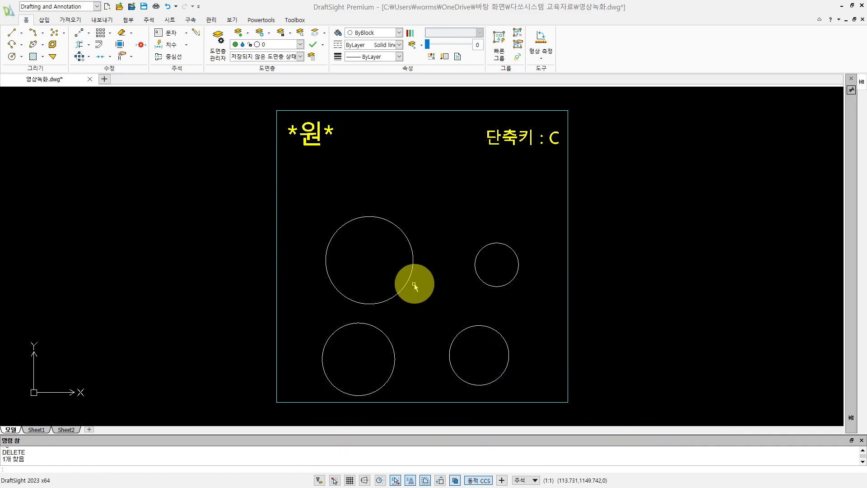
pyautogui.click(444, 267)
pyautogui.click(441, 254)
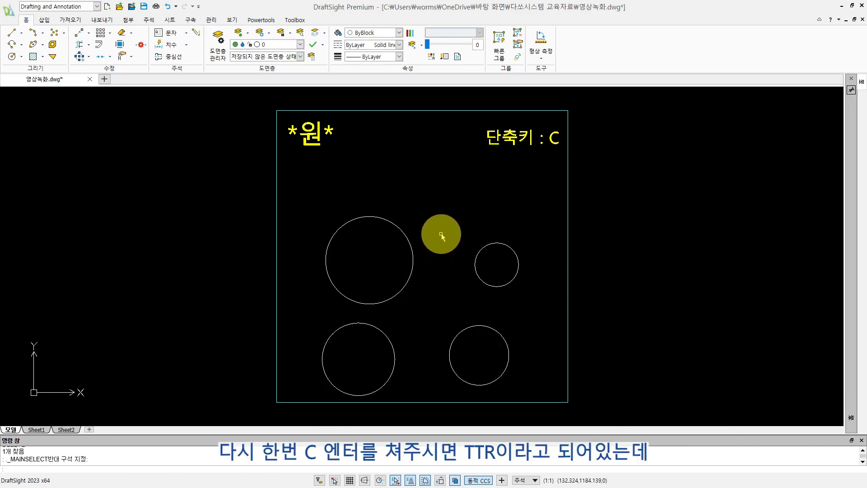
# Step: Draw a Ttr circle with radius 15 tangent to the frame's bottom and right edges
pyautogui.press('Return')
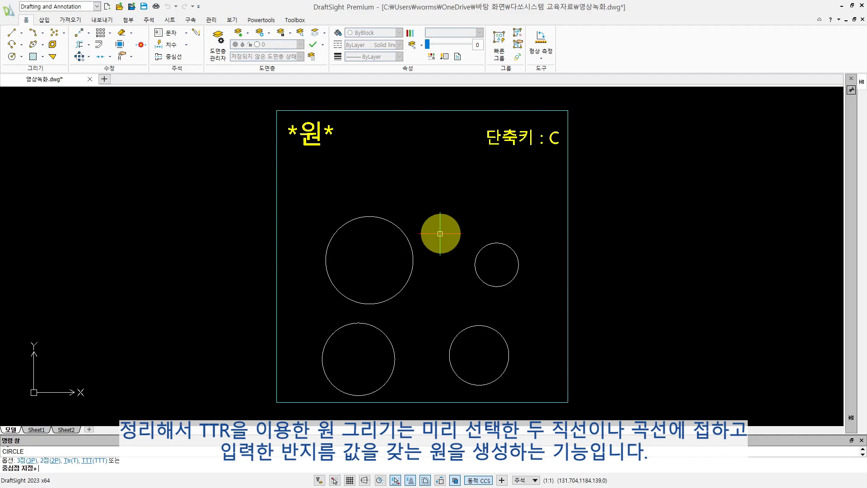
pyautogui.write('Q')
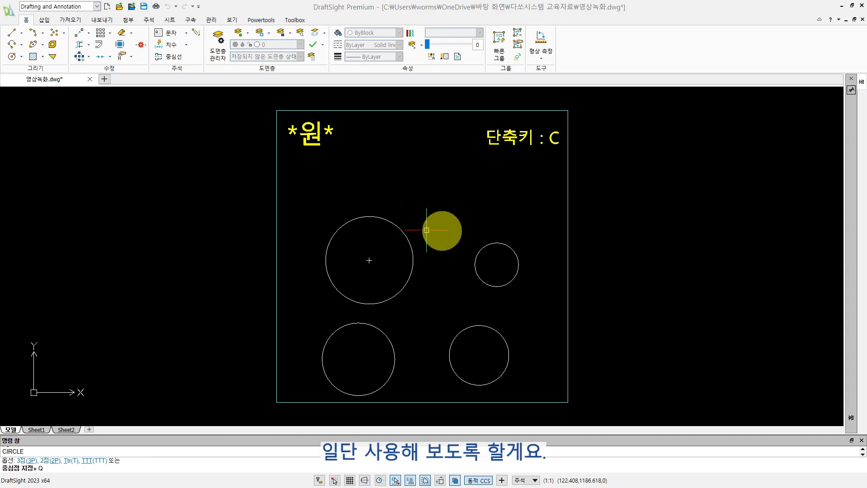
pyautogui.press('BackSpace')
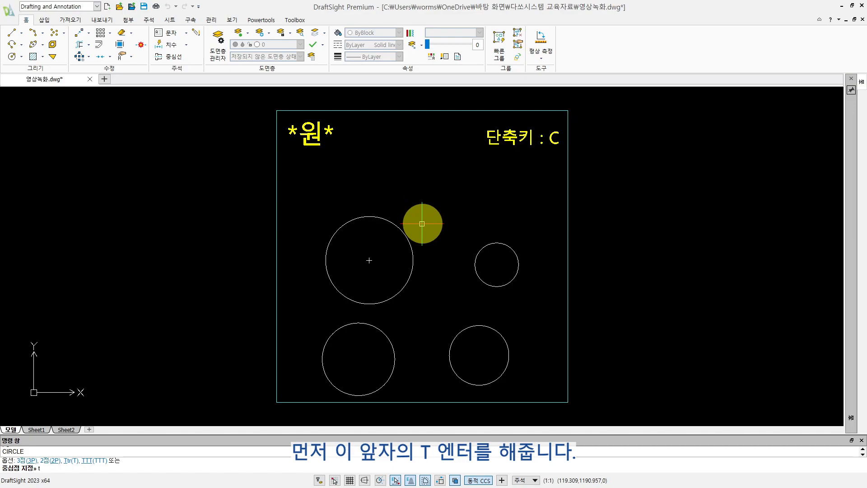
pyautogui.write('t')
pyautogui.press('Return')
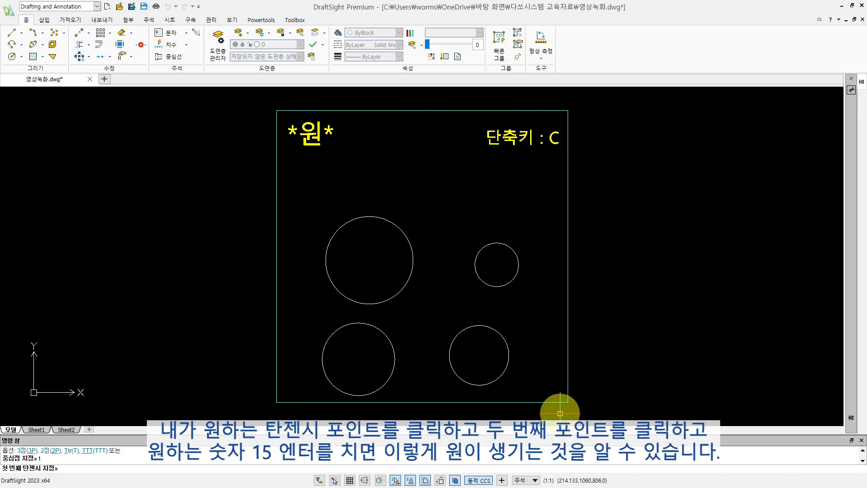
pyautogui.click(538, 402)
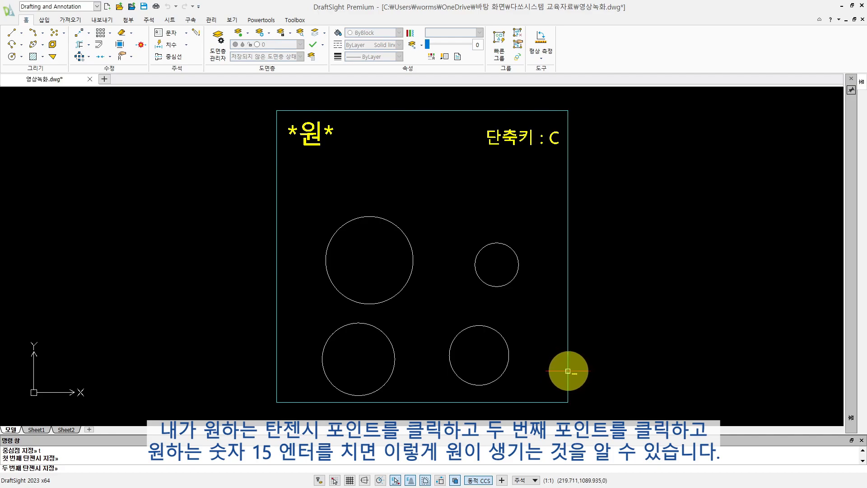
pyautogui.click(567, 367)
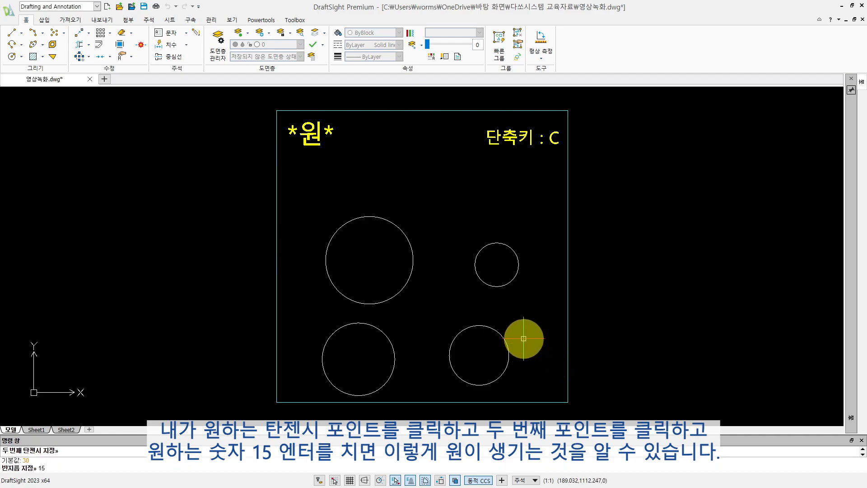
pyautogui.press('Return')
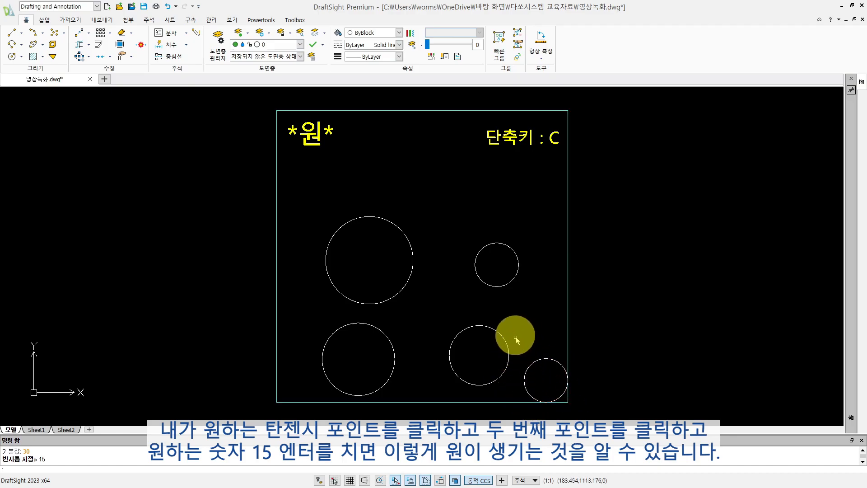
pyautogui.write('W')
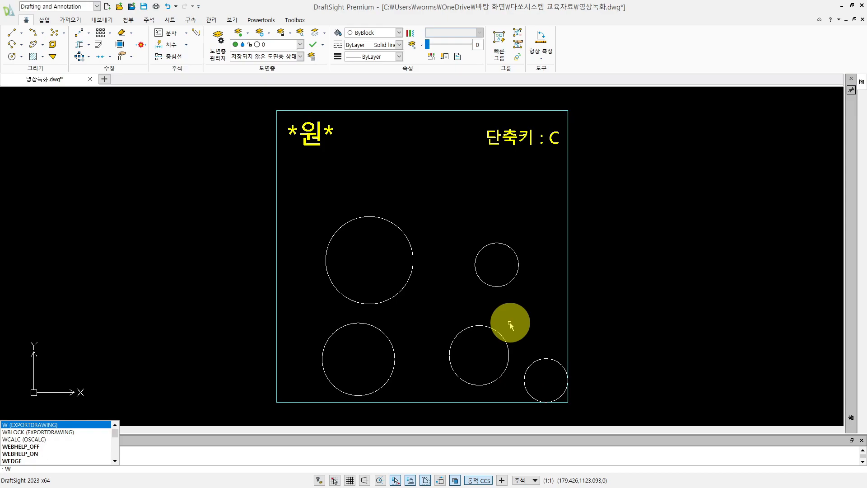
pyautogui.press('Escape')
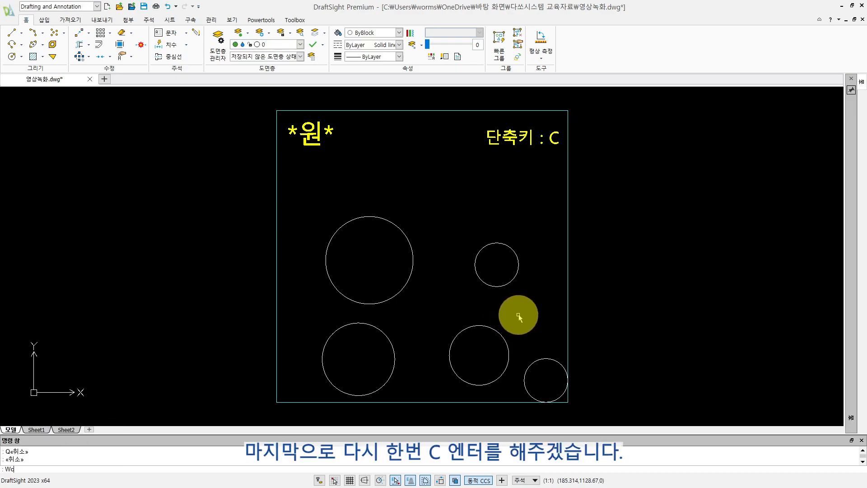
pyautogui.press('Return')
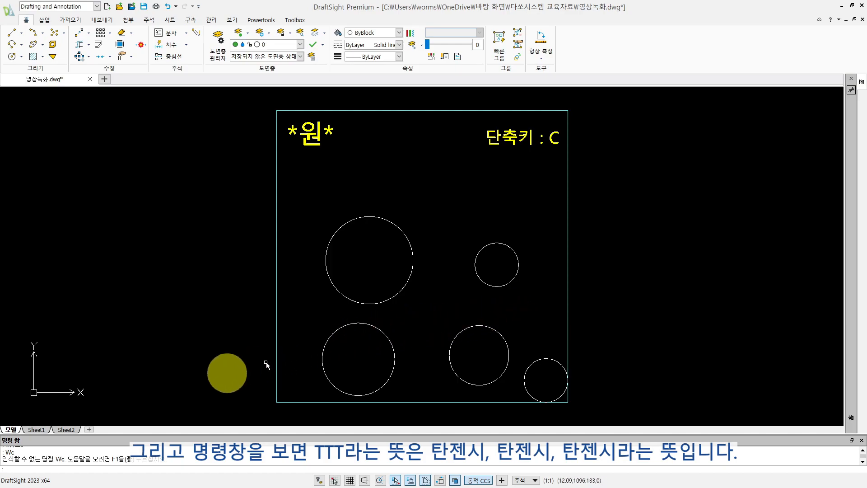
# Step: Draw a TTT circle tangent to the radius-30 circle, the three-point circle below it and the two-point circle
pyautogui.write('c')
pyautogui.press('Return')
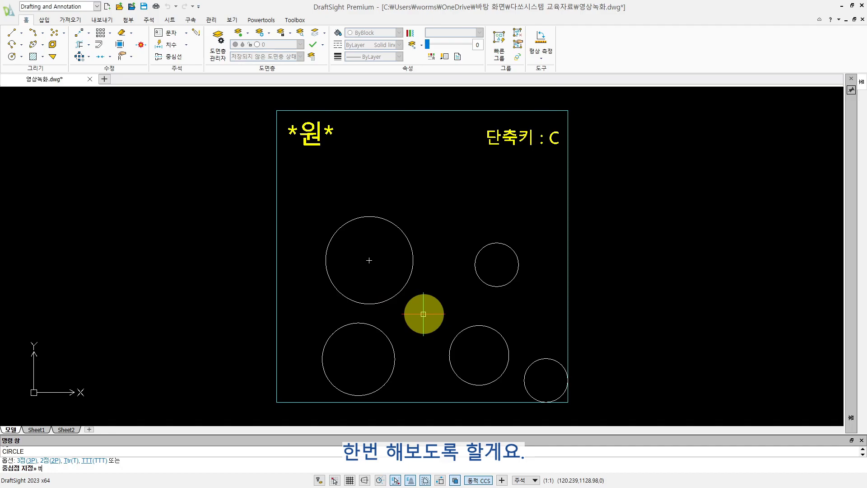
pyautogui.press('Return')
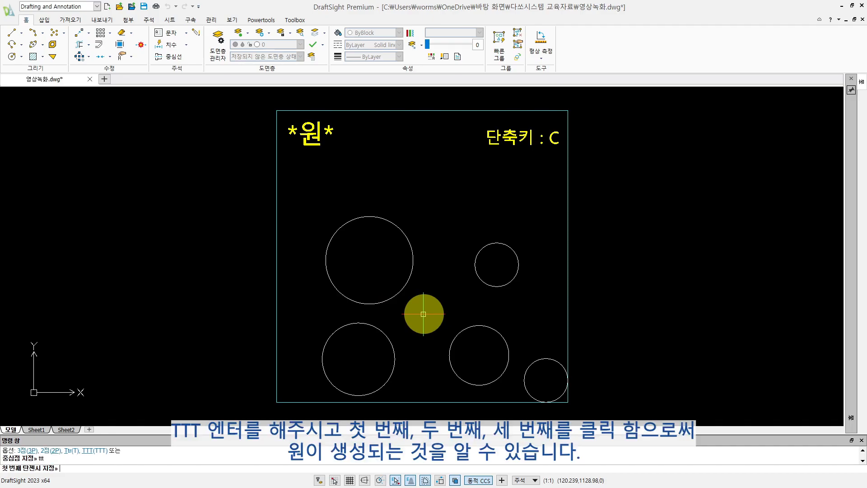
pyautogui.click(392, 297)
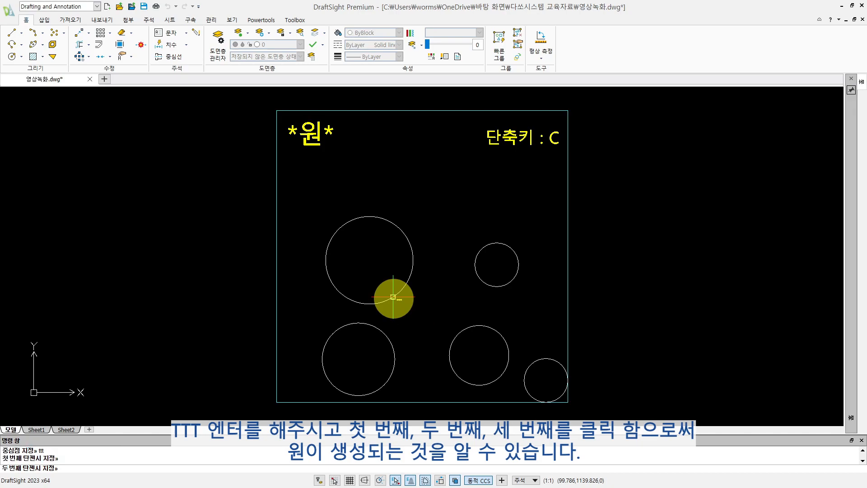
pyautogui.click(391, 340)
pyautogui.click(449, 345)
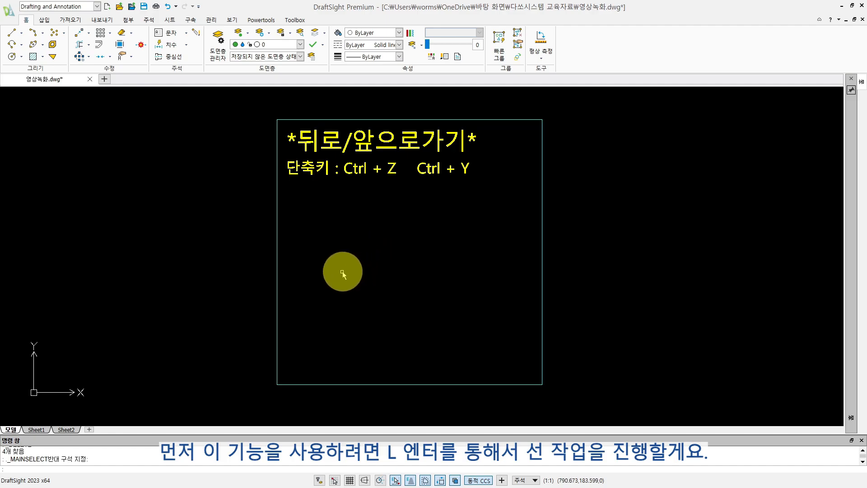
# Step: Draw a two-segment inverted-V line about 131 wide and 31 high in the upper half of the 뒤로/앞으로가기 frame
pyautogui.click(346, 272)
pyautogui.click(341, 258)
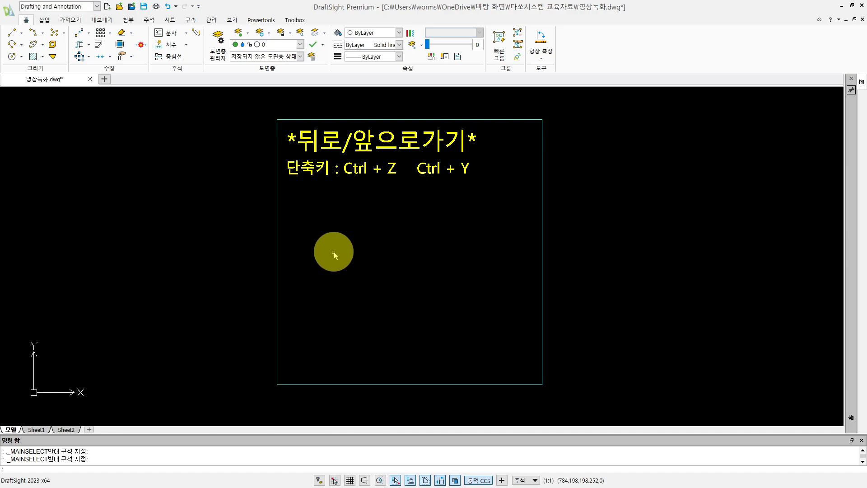
pyautogui.write('l')
pyautogui.press('Return')
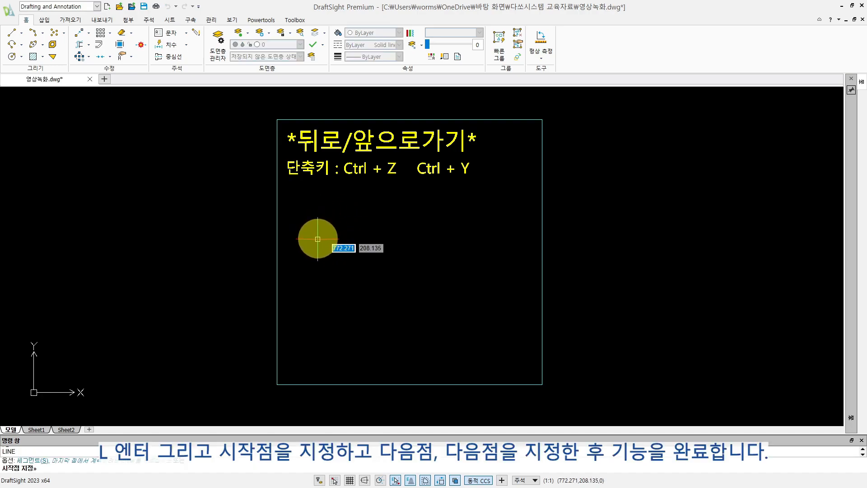
pyautogui.click(318, 239)
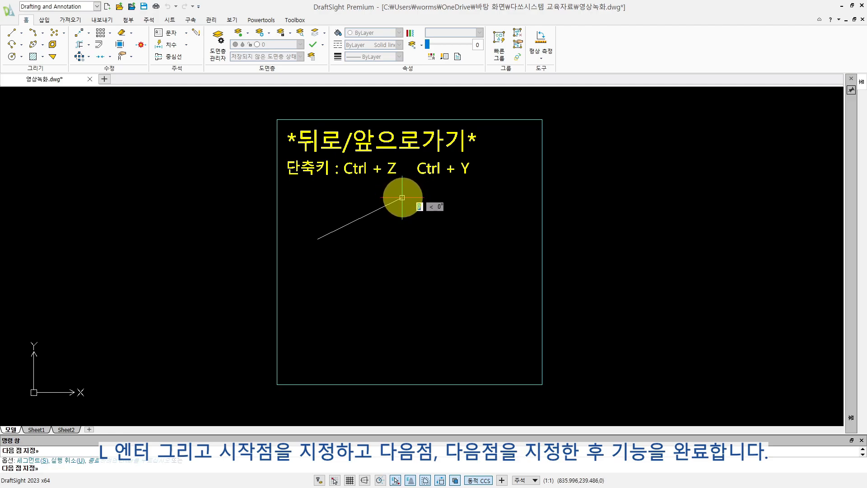
pyautogui.click(491, 239)
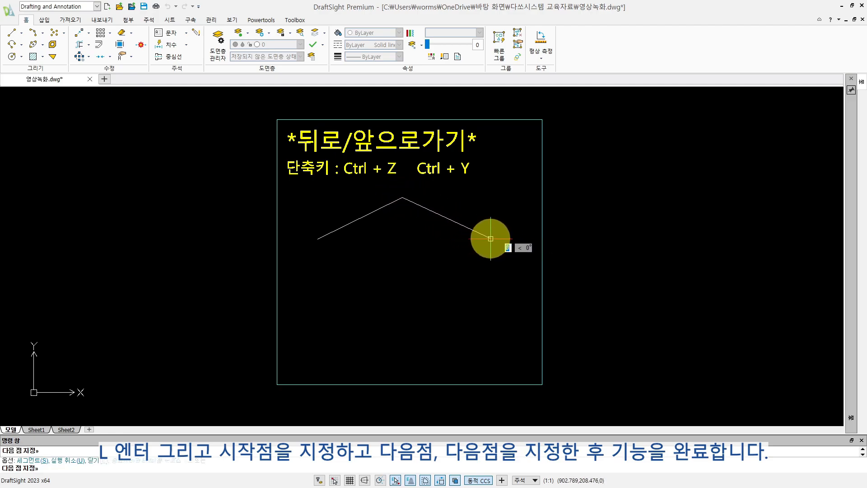
pyautogui.press('Return')
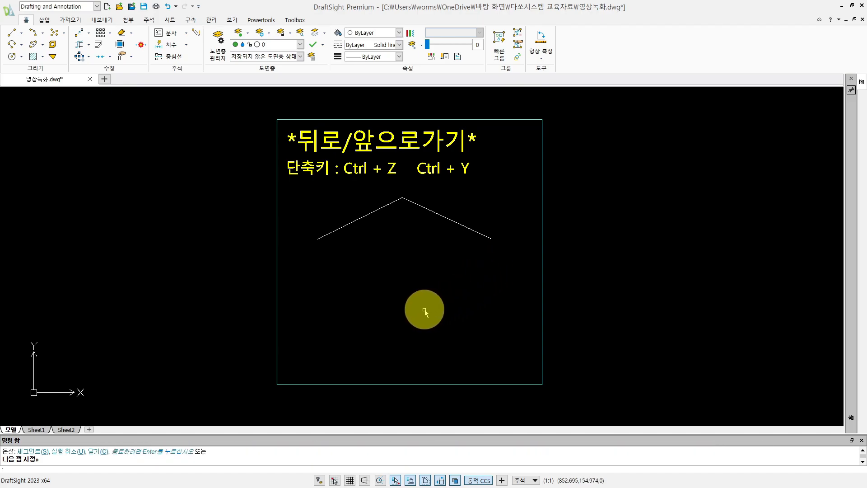
pyautogui.press('Return')
pyautogui.press('Escape')
# Step: Draw a two-segment V-shaped line below the inverted V, its first segment about 77 long at about 331°
pyautogui.write('l')
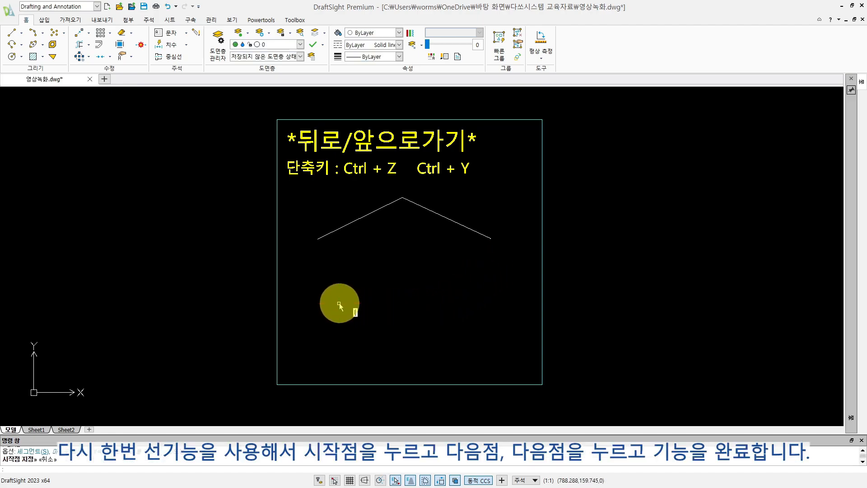
pyautogui.press('Return')
pyautogui.click(317, 303)
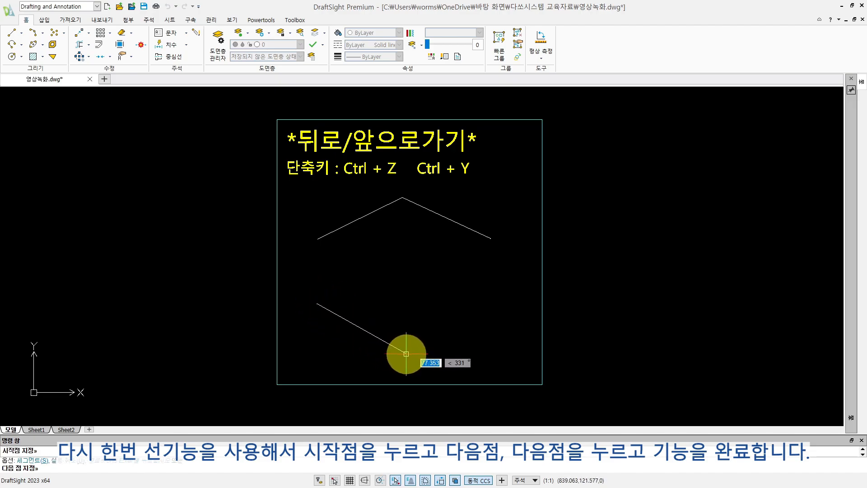
pyautogui.click(406, 353)
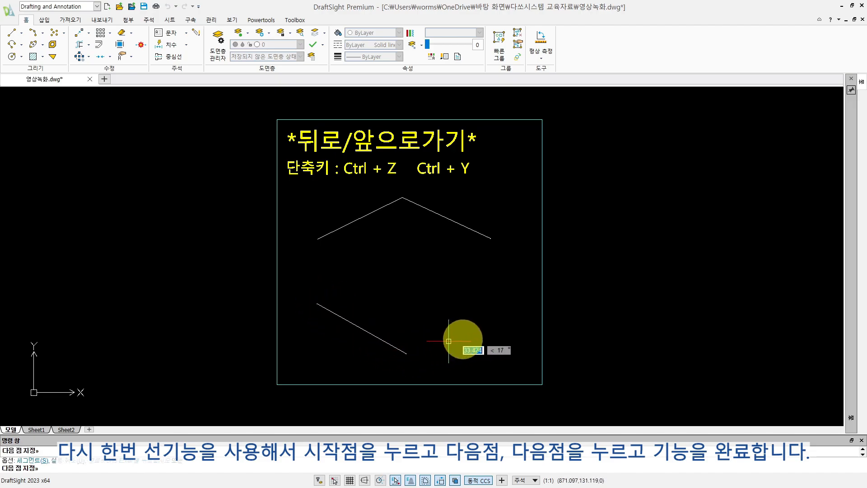
pyautogui.click(493, 308)
pyautogui.press('Return')
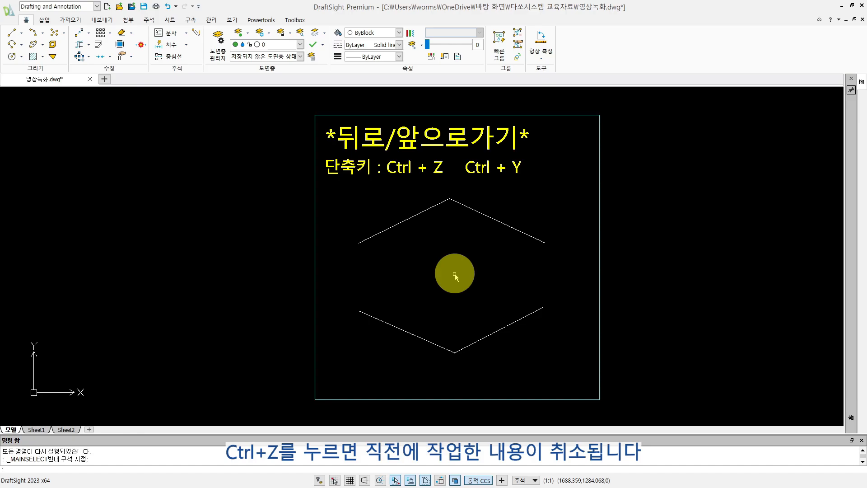
# Step: Undo and restore the lower V-shaped line twice, the second time with the UNDO command for 1 operation and the REDO command
pyautogui.hotkey('ctrl', 'z')
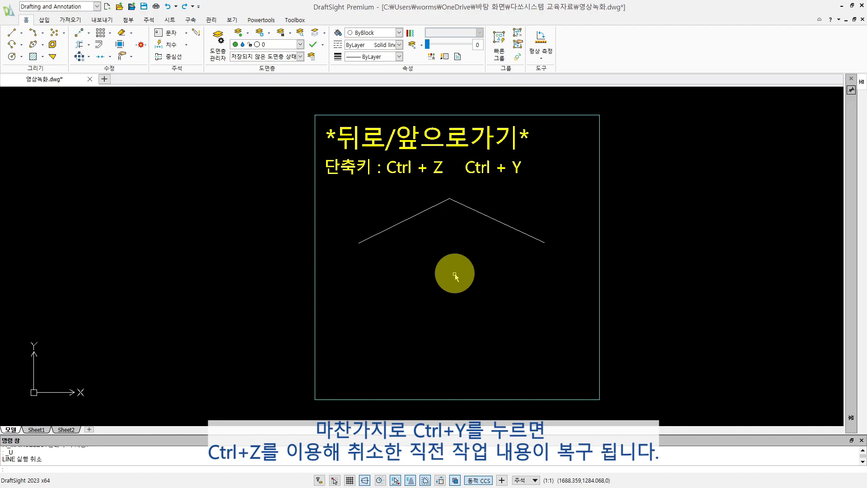
pyautogui.hotkey('ctrl', 'y')
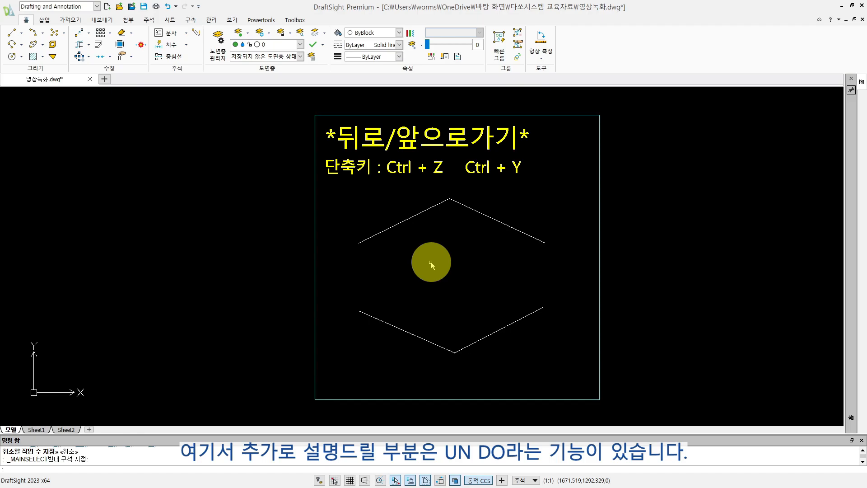
pyautogui.write('undo')
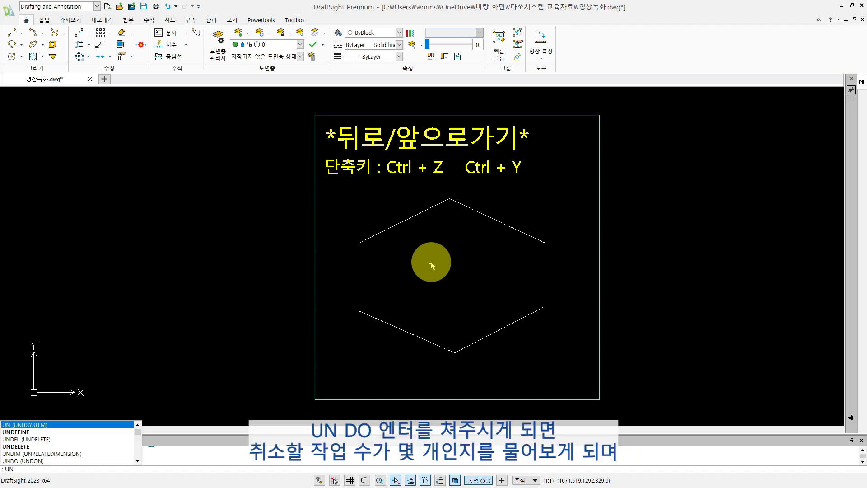
pyautogui.press('Return')
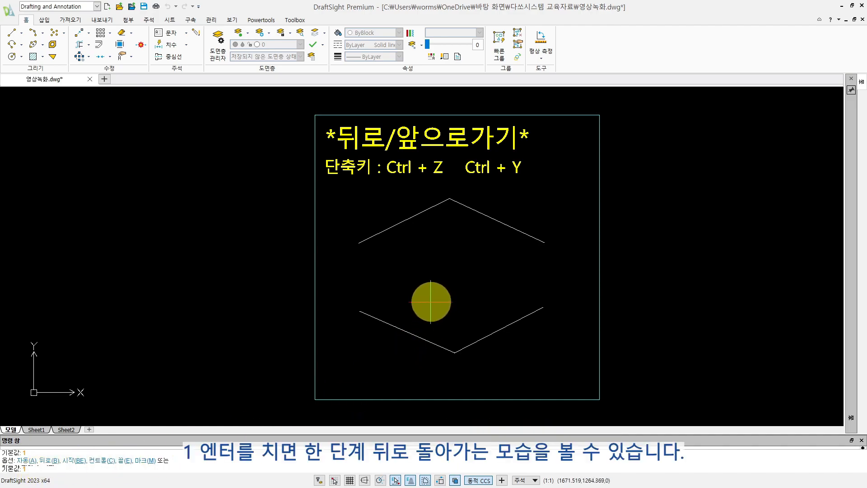
pyautogui.press('Return')
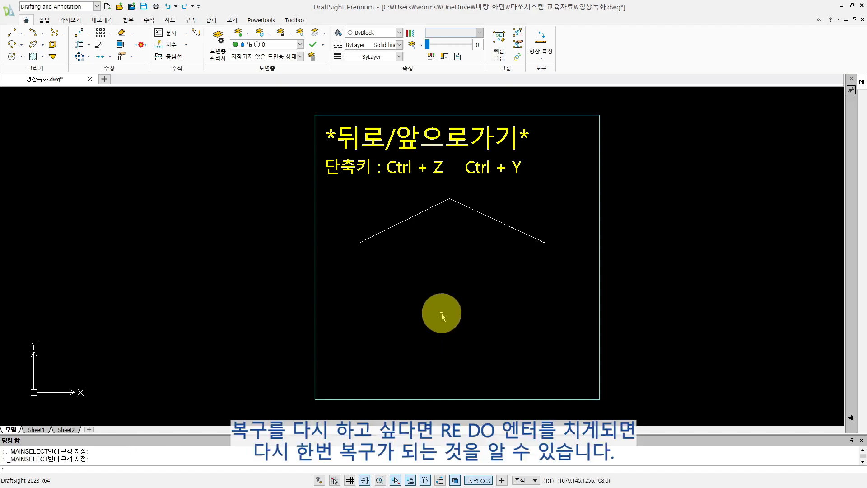
pyautogui.write('e')
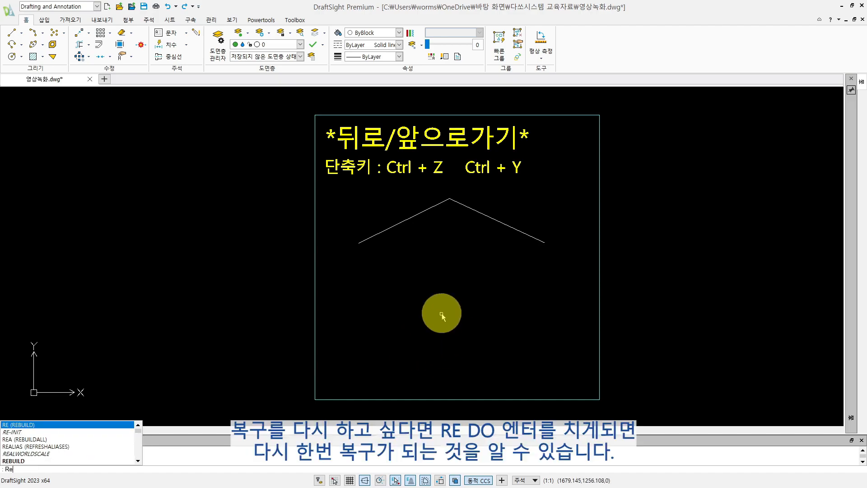
pyautogui.write('do')
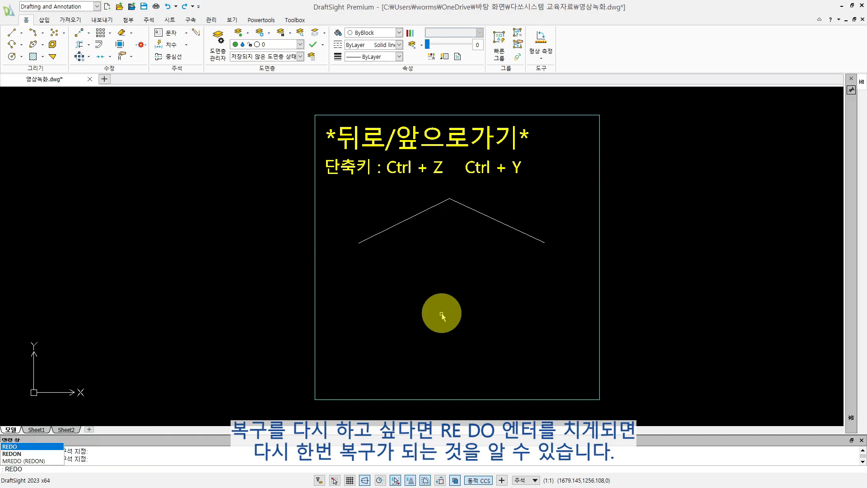
pyautogui.press('Return')
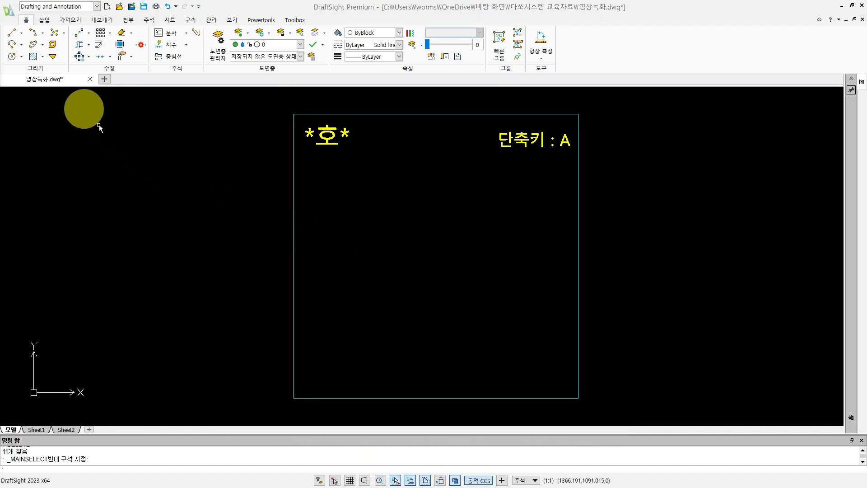
pyautogui.click(43, 33)
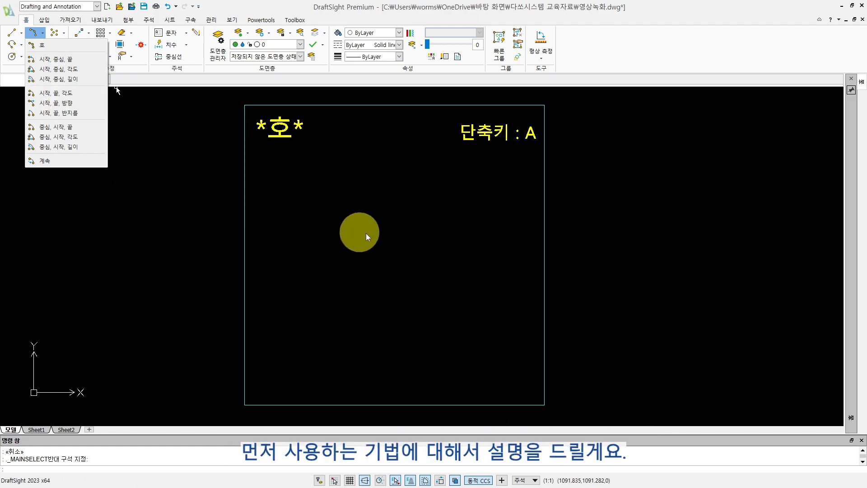
pyautogui.click(372, 235)
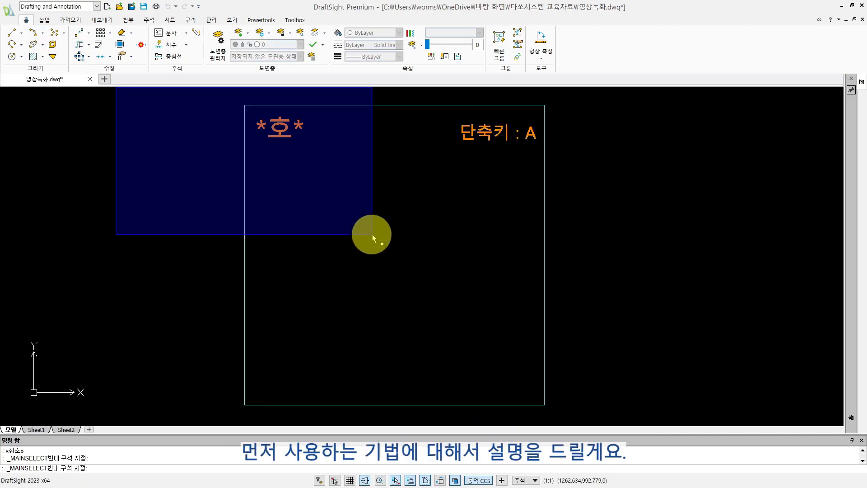
pyautogui.press('Escape')
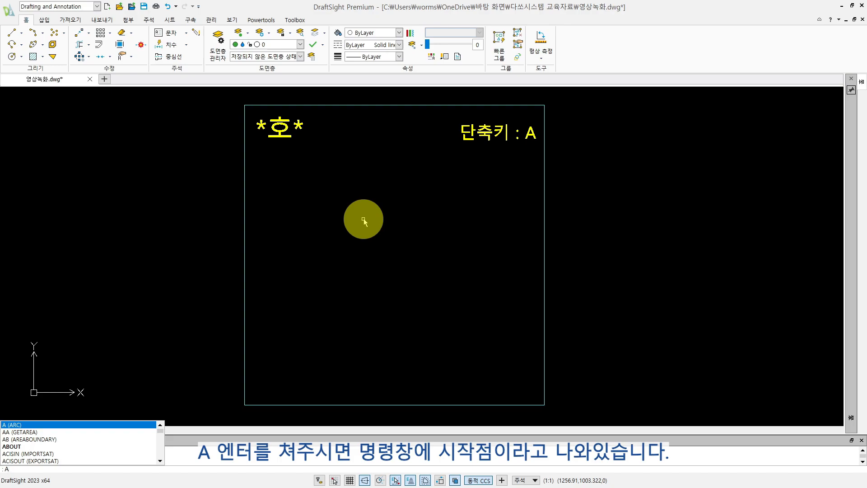
# Step: Draw a three-point arc about 48 wide, bulging upward, just below the *호* title inside the frame
pyautogui.press('Return')
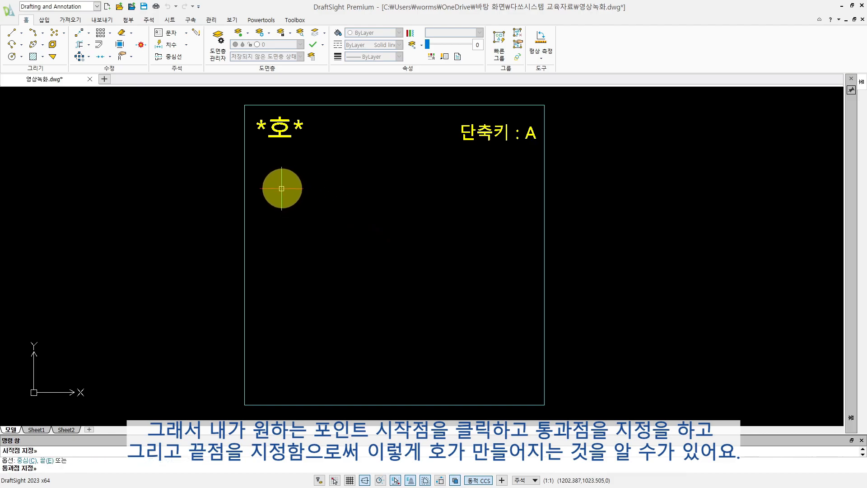
pyautogui.click(321, 168)
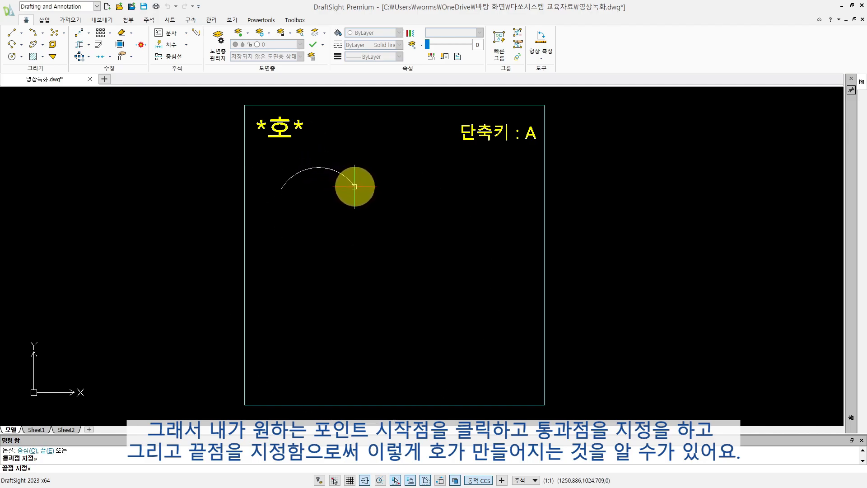
pyautogui.click(355, 187)
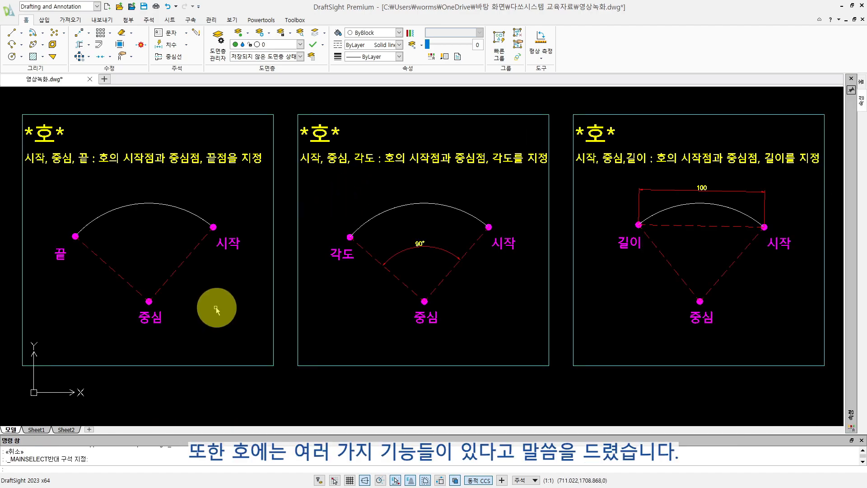
pyautogui.click(42, 33)
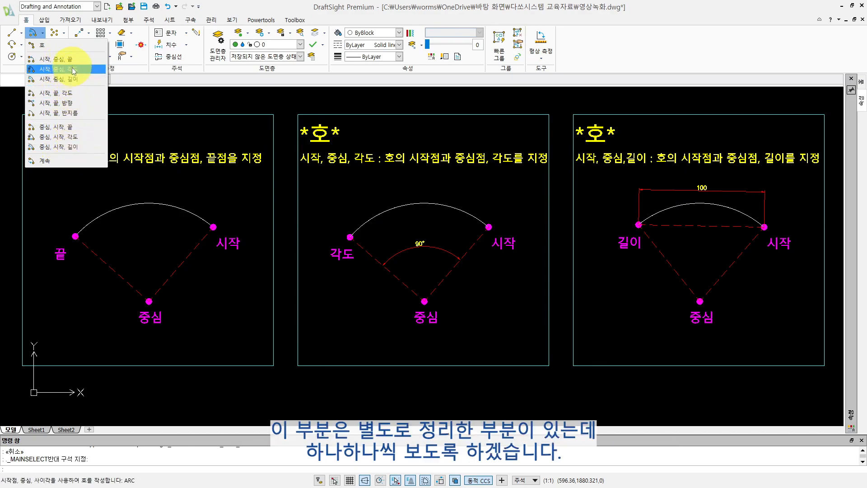
pyautogui.click(225, 302)
pyautogui.press('Escape')
pyautogui.press('Escape')
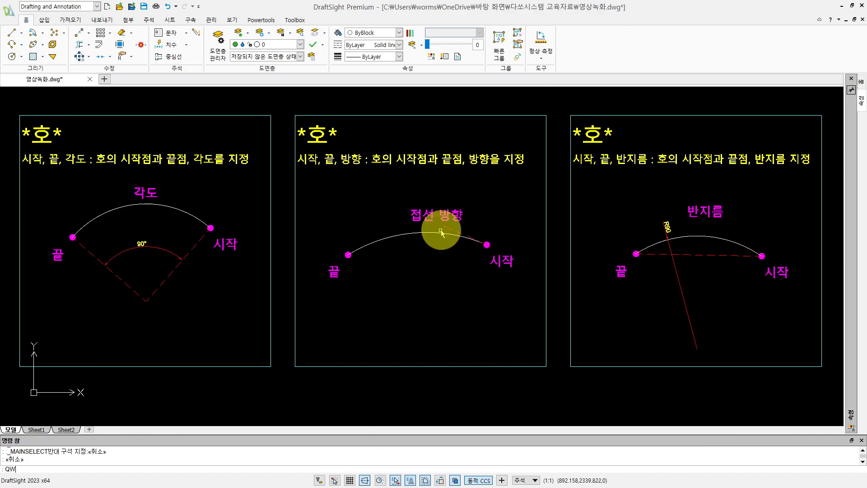
pyautogui.write('QW')
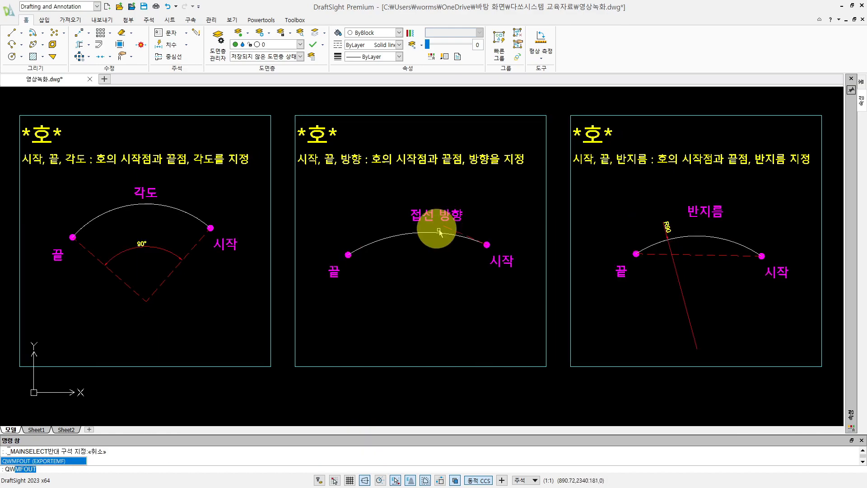